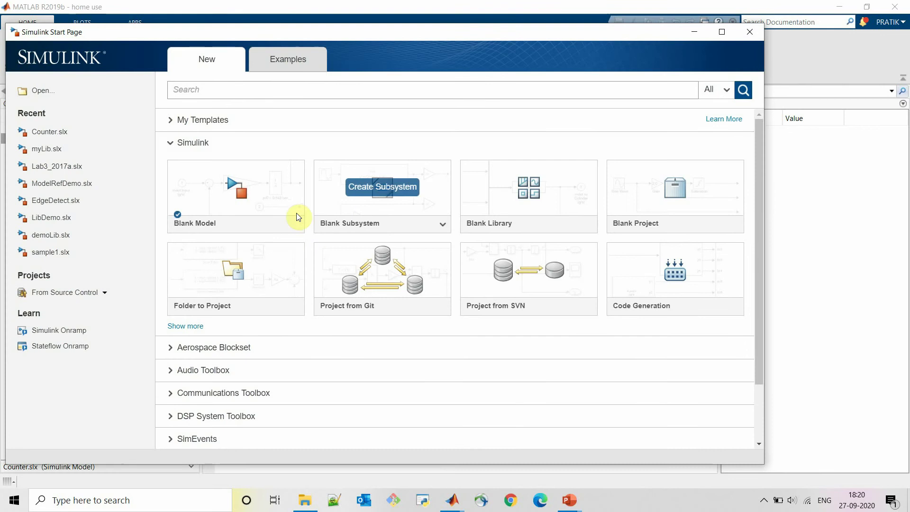
Create a new blank Simulink library and maximize its window
{"action": "mouse_move", "coordinate": [558, 317]}
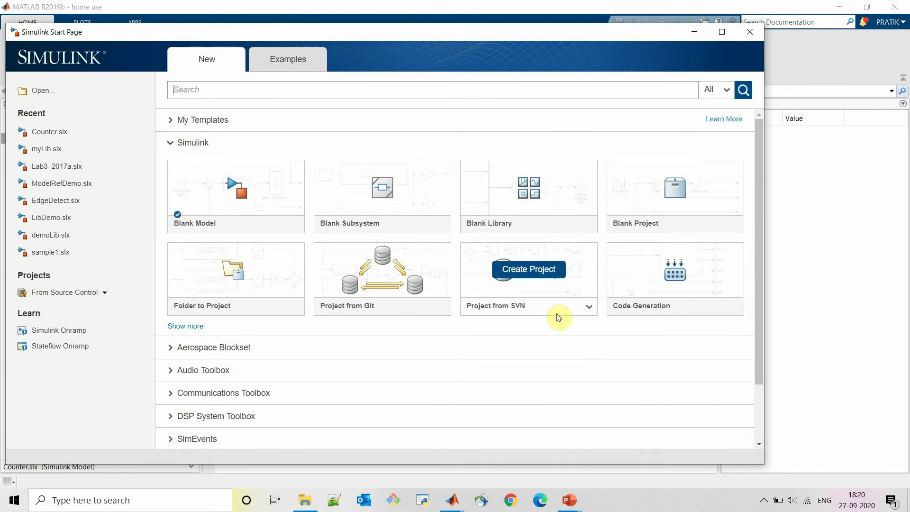
{"action": "mouse_move", "coordinate": [529, 217]}
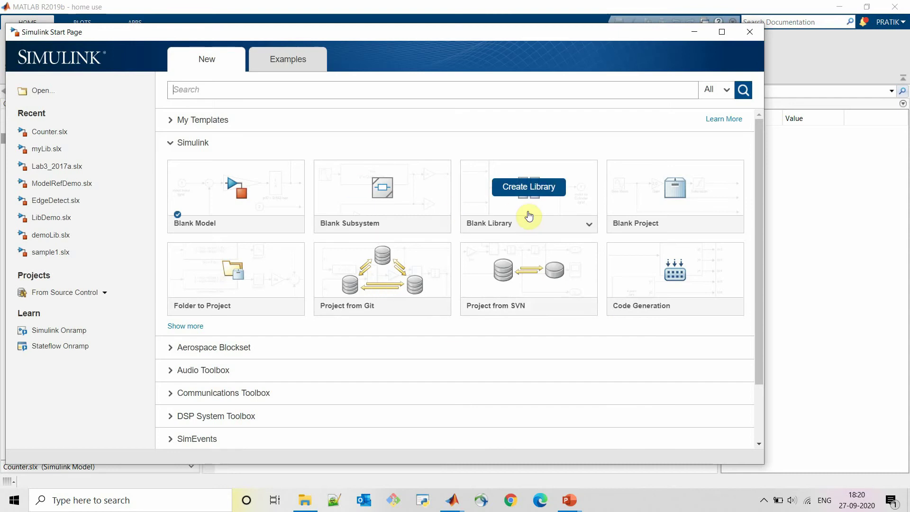
{"action": "left_click", "coordinate": [529, 209]}
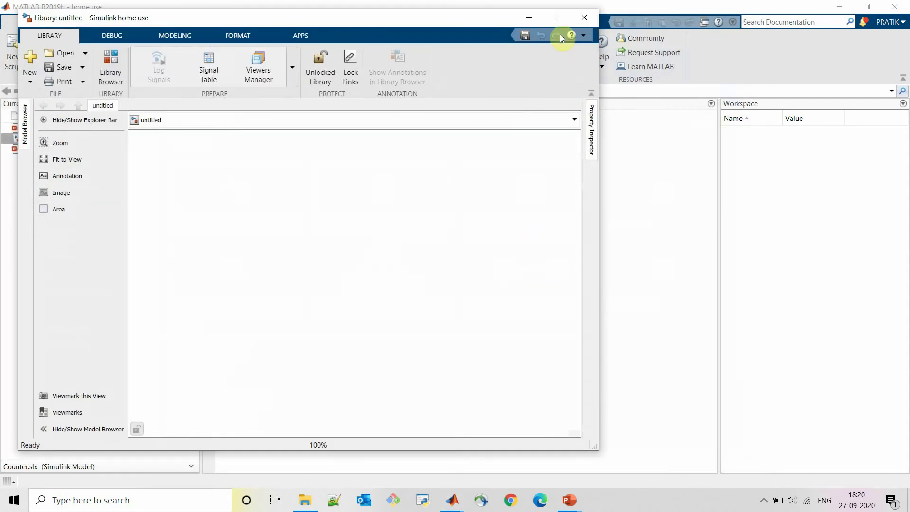
{"action": "left_click", "coordinate": [557, 18]}
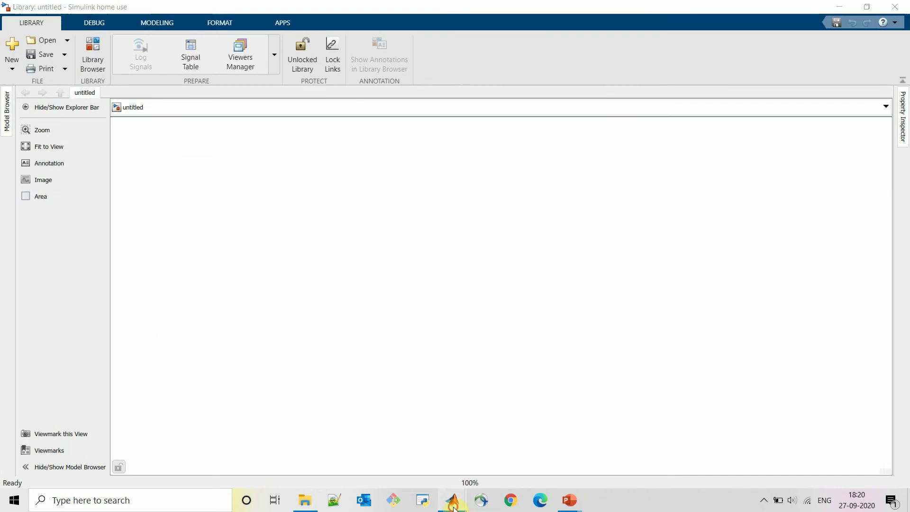
Copy the entire Counter model into the new untitled library and fit the diagram to the view
{"action": "mouse_move", "coordinate": [453, 504]}
{"action": "left_click", "coordinate": [455, 451]}
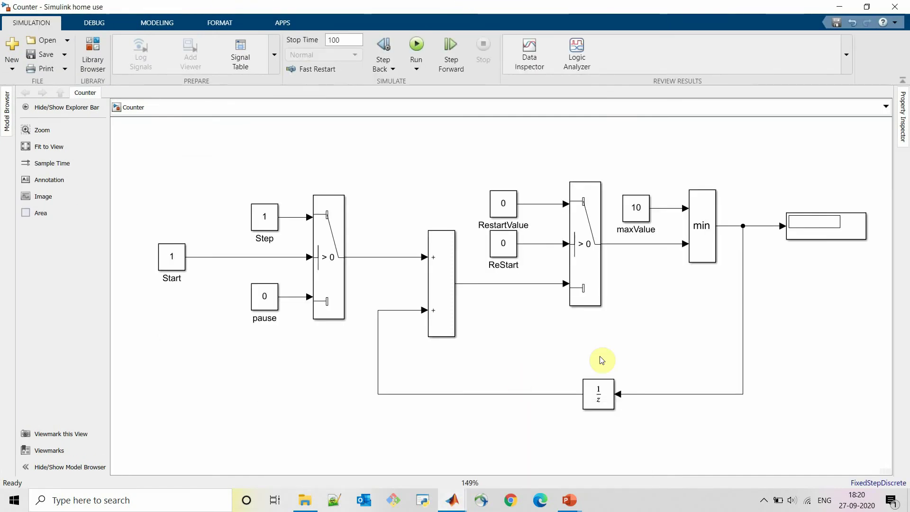
{"action": "key", "text": "ctrl+a"}
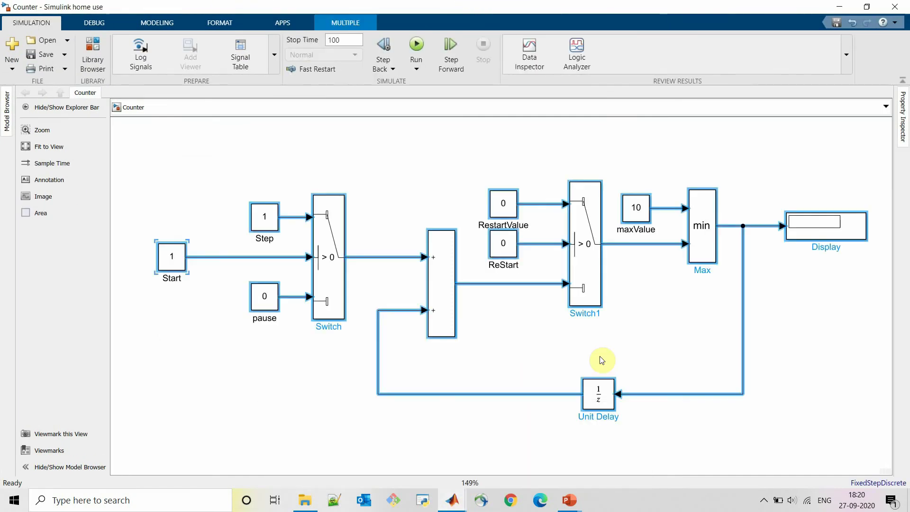
{"action": "key", "text": "alt+Tab"}
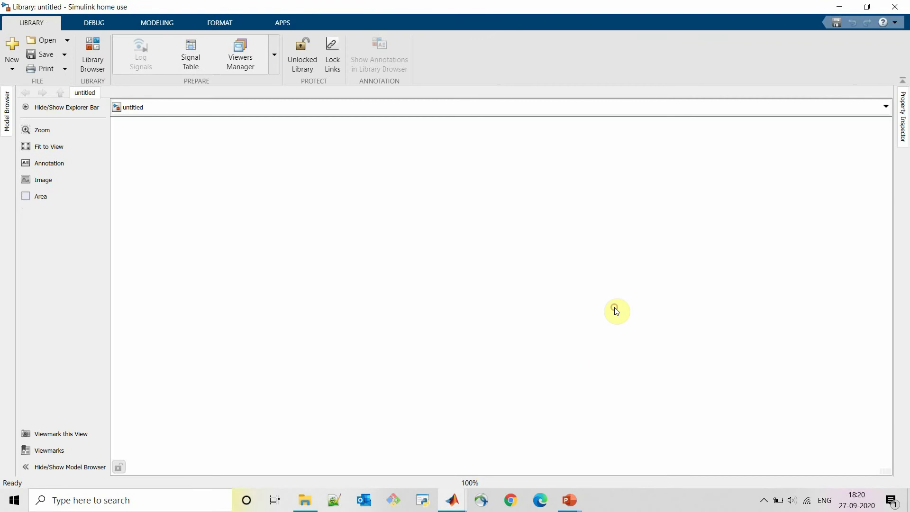
{"action": "key", "text": "ctrl+v"}
{"action": "left_click", "coordinate": [533, 261]}
{"action": "key", "text": "space"}
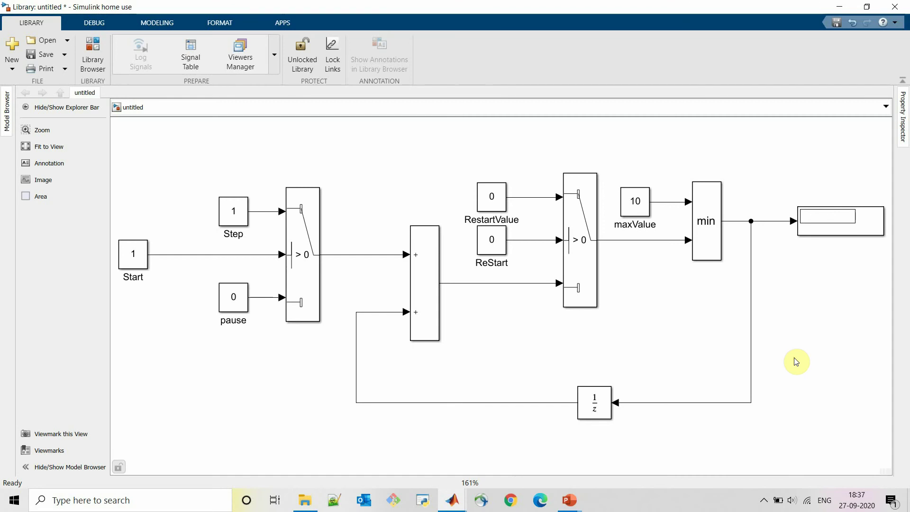
Move the ReStart and maxValue constants to the left edge of the diagram, stacked above the Start constant
{"action": "left_click_drag", "start_coordinate": [132, 253], "coordinate": [121, 257]}
{"action": "left_click_drag", "start_coordinate": [335, 469], "coordinate": [260, 469]}
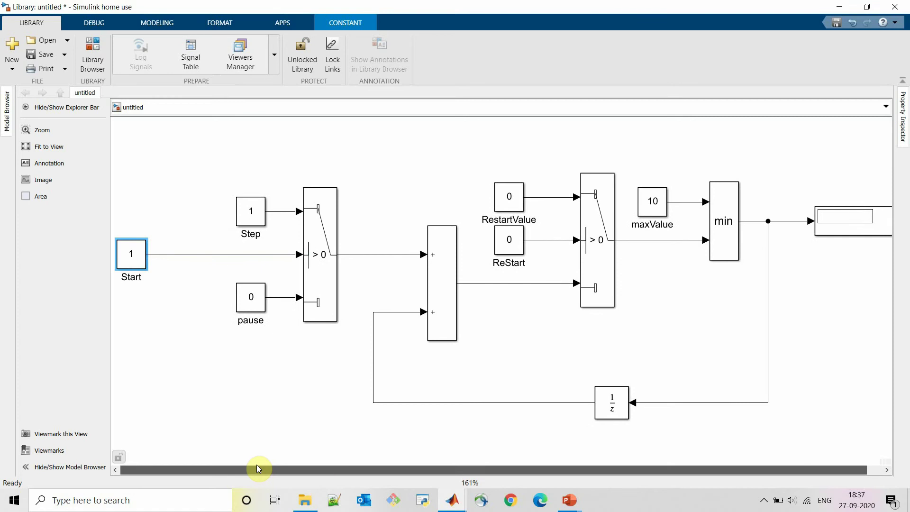
{"action": "left_click_drag", "start_coordinate": [504, 242], "coordinate": [127, 175]}
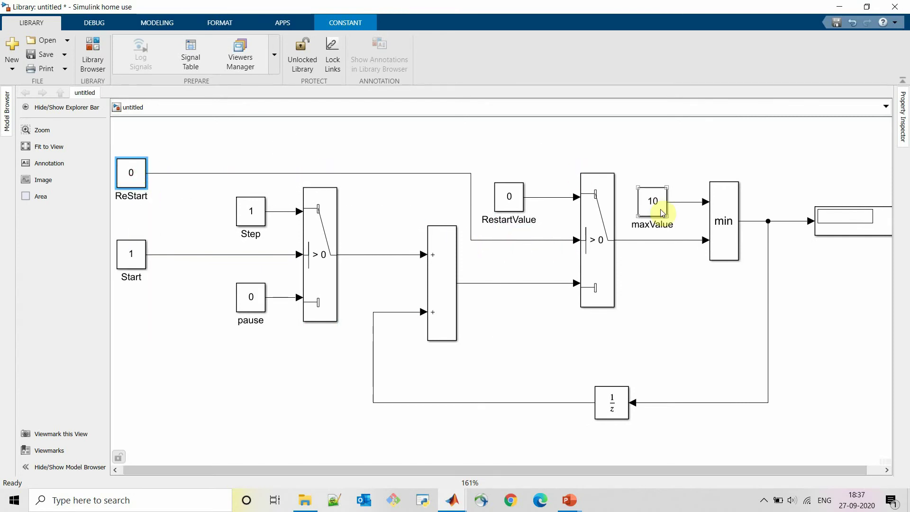
{"action": "key", "text": "space"}
{"action": "left_click", "coordinate": [641, 209]}
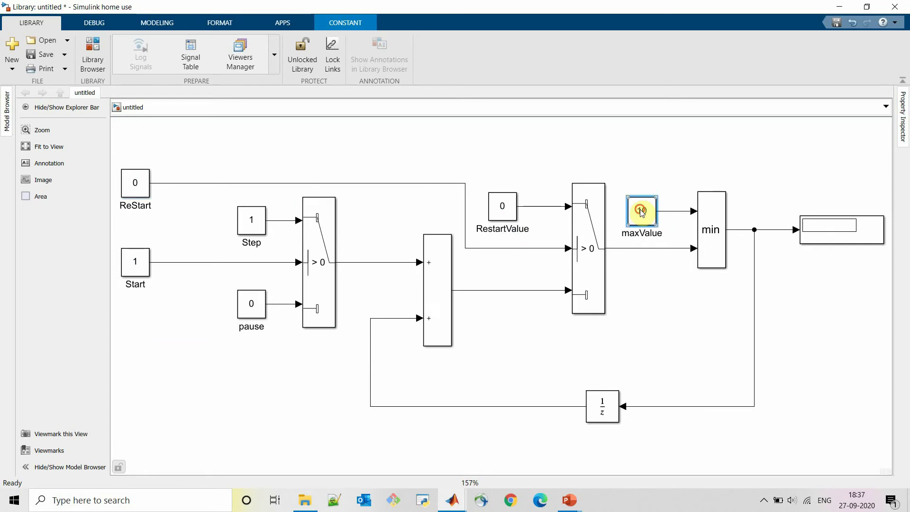
{"action": "left_click_drag", "start_coordinate": [641, 209], "coordinate": [137, 134]}
{"action": "left_click_drag", "start_coordinate": [473, 474], "coordinate": [290, 460]}
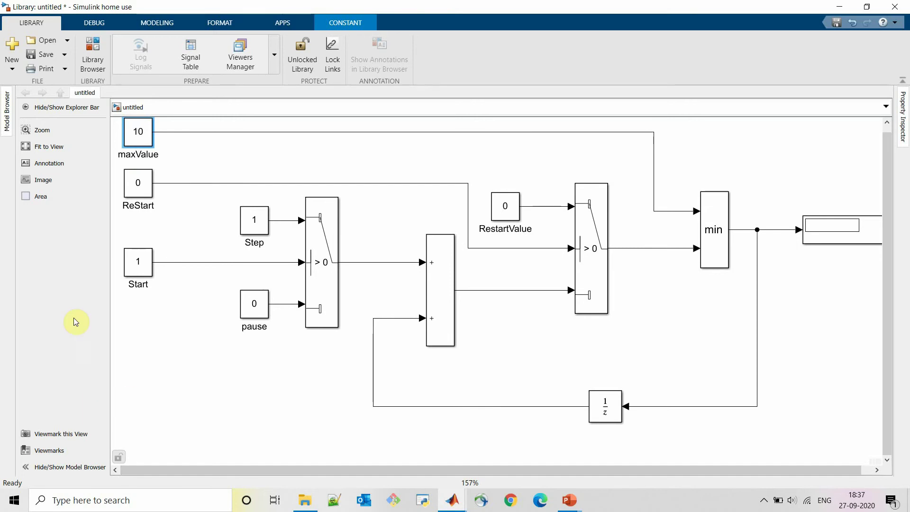
Move the Step constant directly above Start and even out the spacing of ReStart and maxValue in the same column
{"action": "left_click", "coordinate": [255, 230]}
{"action": "left_click_drag", "start_coordinate": [255, 230], "coordinate": [138, 230]}
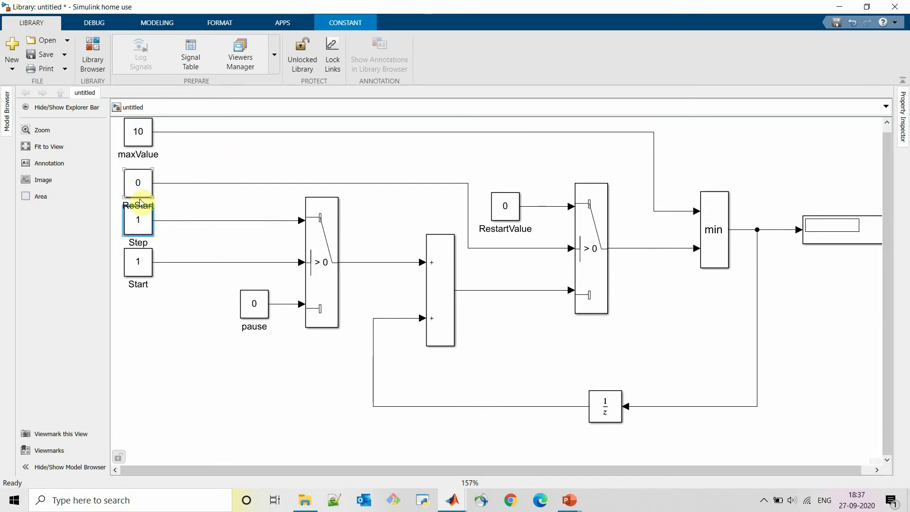
{"action": "left_click", "coordinate": [140, 186]}
{"action": "left_click_drag", "start_coordinate": [141, 187], "coordinate": [141, 182]}
{"action": "left_click_drag", "start_coordinate": [145, 132], "coordinate": [147, 137]}
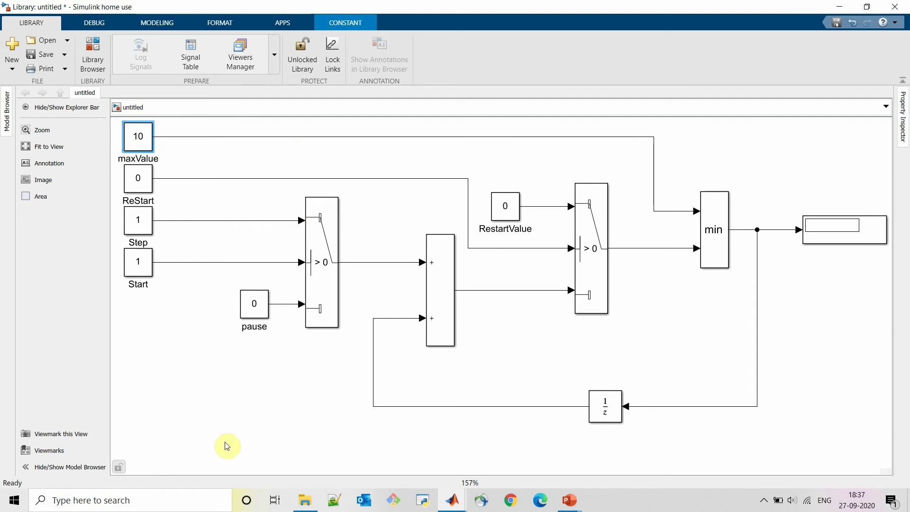
Create a subsystem from all blocks between the left constant column and the display, then enlarge and reposition it beside its inputs
{"action": "left_click_drag", "start_coordinate": [210, 124], "coordinate": [784, 450]}
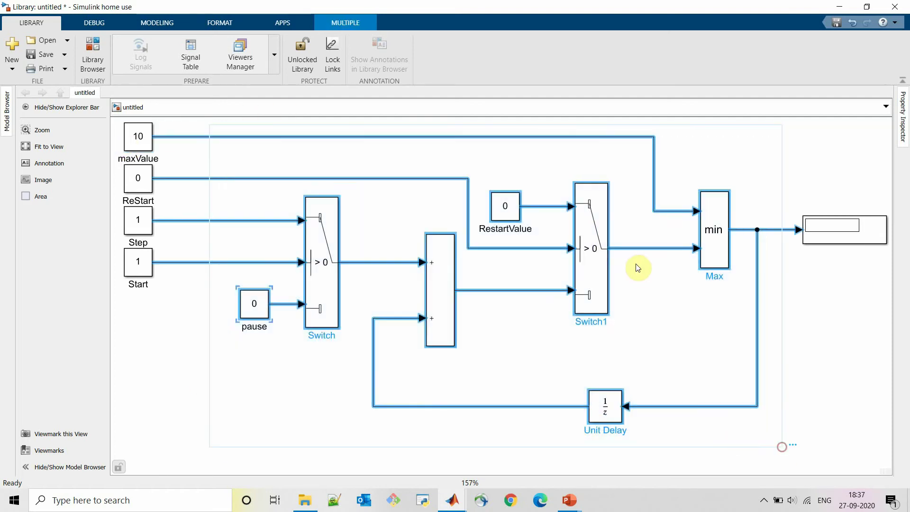
{"action": "right_click", "coordinate": [596, 249]}
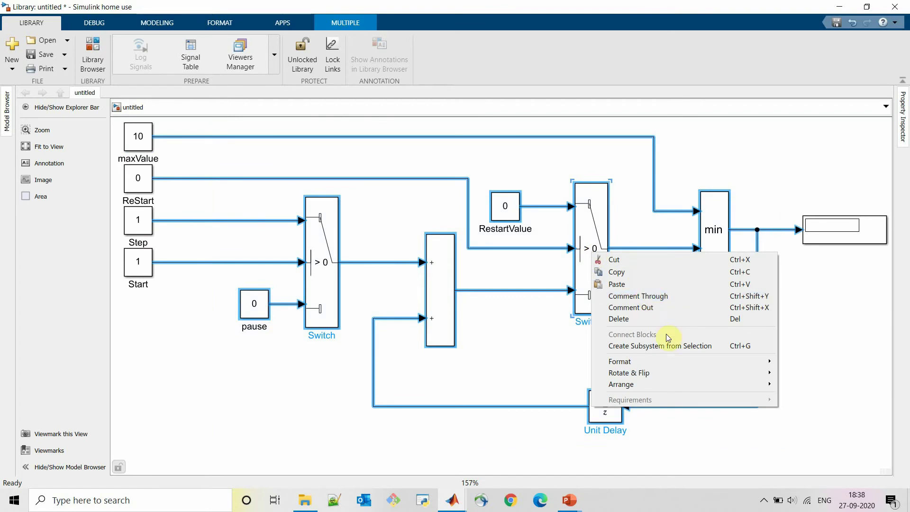
{"action": "left_click", "coordinate": [671, 347]}
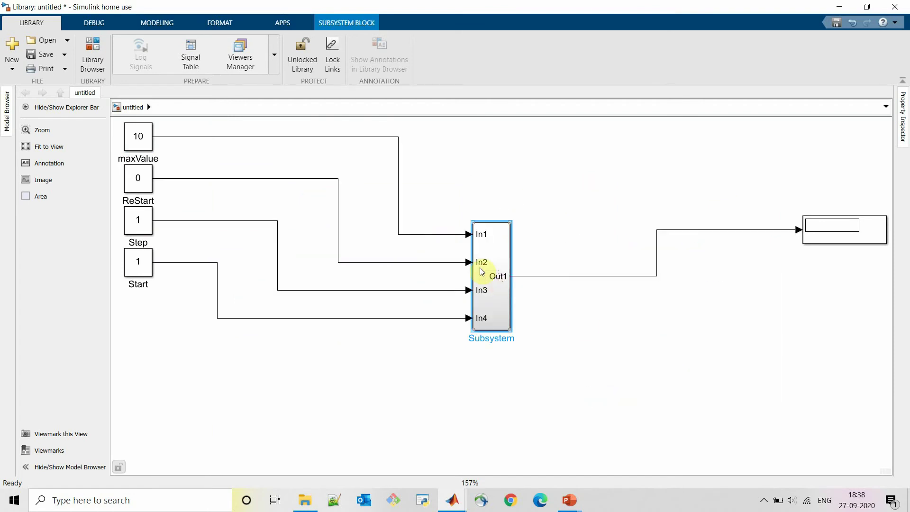
{"action": "left_click_drag", "start_coordinate": [507, 329], "coordinate": [570, 341]}
{"action": "left_click_drag", "start_coordinate": [522, 311], "coordinate": [515, 258]}
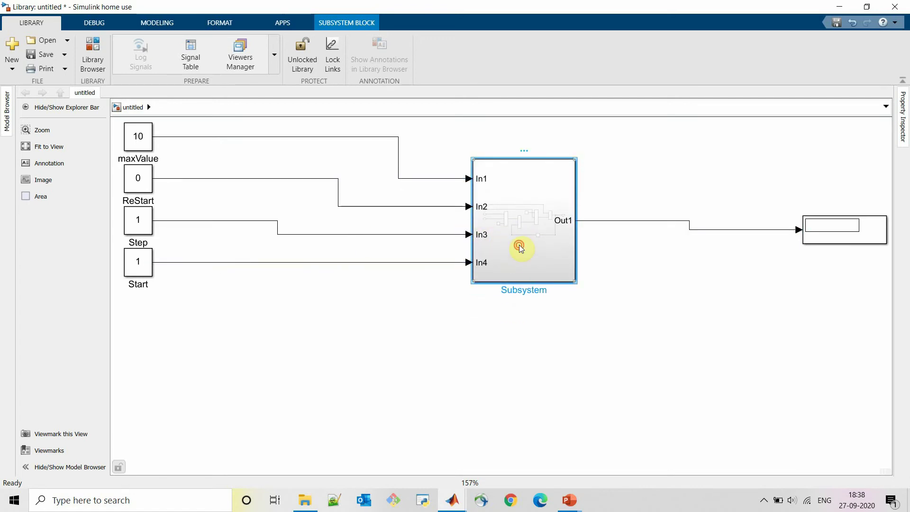
Inside the subsystem, rename input port 4 as Start and input port 3 as Step
{"action": "double_click", "coordinate": [519, 245]}
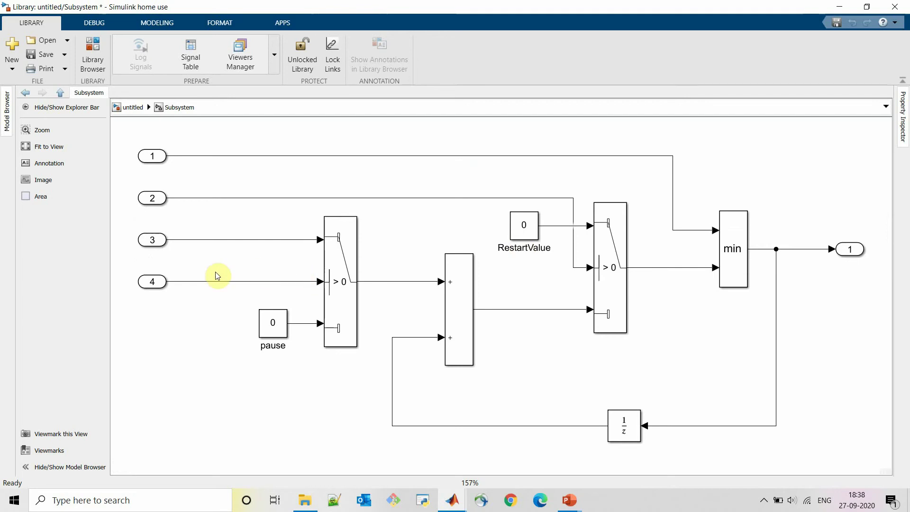
{"action": "left_click", "coordinate": [151, 282]}
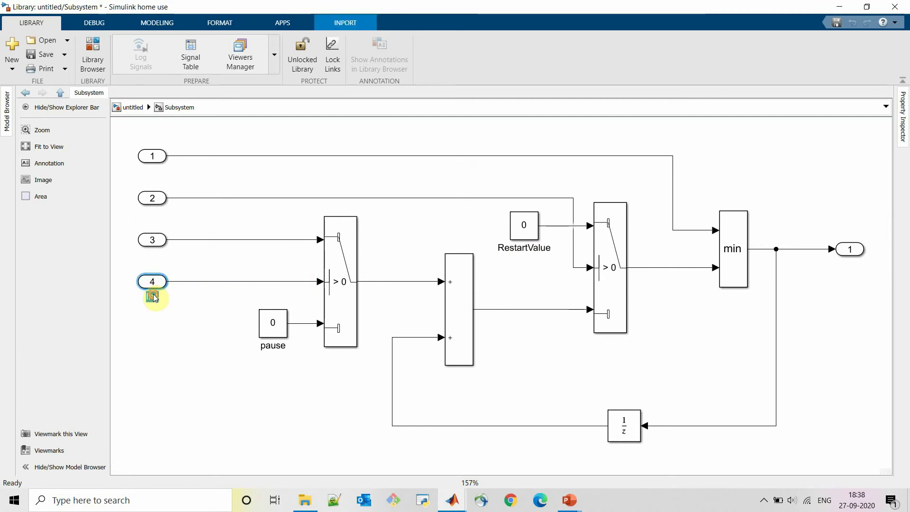
{"action": "left_click", "coordinate": [154, 298]}
{"action": "type", "text": "Start"}
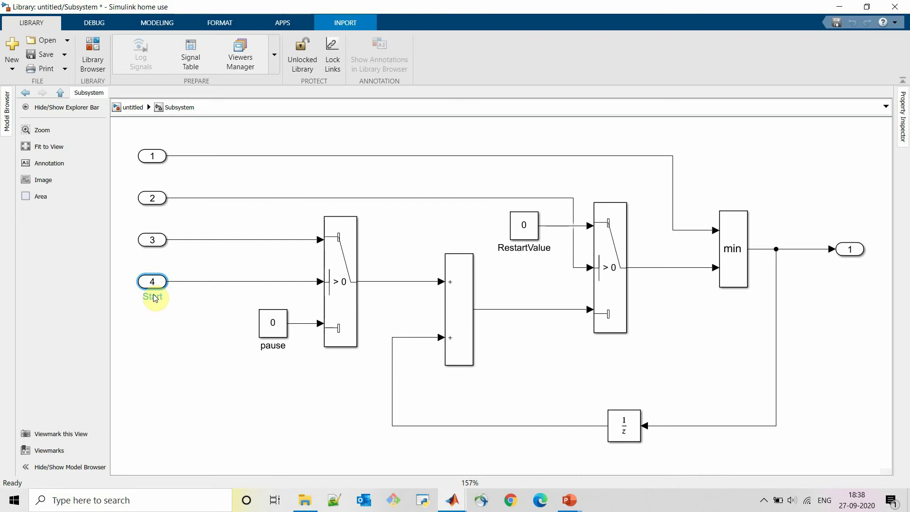
{"action": "left_click", "coordinate": [152, 239]}
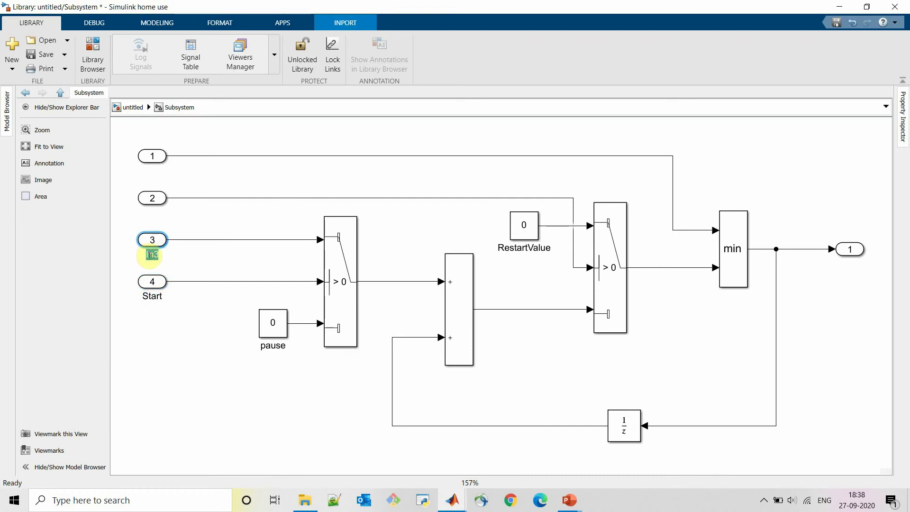
{"action": "left_click", "coordinate": [149, 256]}
{"action": "type", "text": "Step"}
Rename input ports 2 and 1 as Restart and MaxValue, and reroute the Restart line clear of the RestartValue block
{"action": "left_click", "coordinate": [153, 198]}
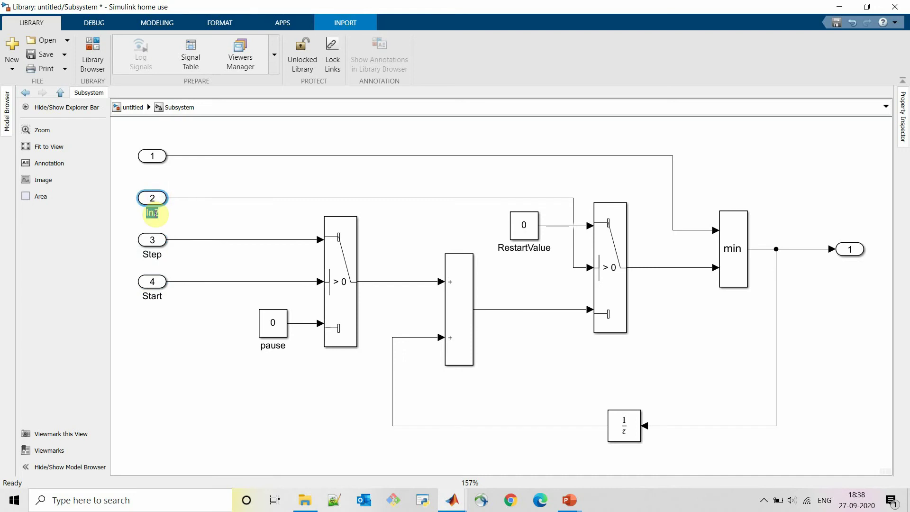
{"action": "type", "text": "Restart"}
{"action": "left_click", "coordinate": [152, 156]}
{"action": "left_click", "coordinate": [155, 170]}
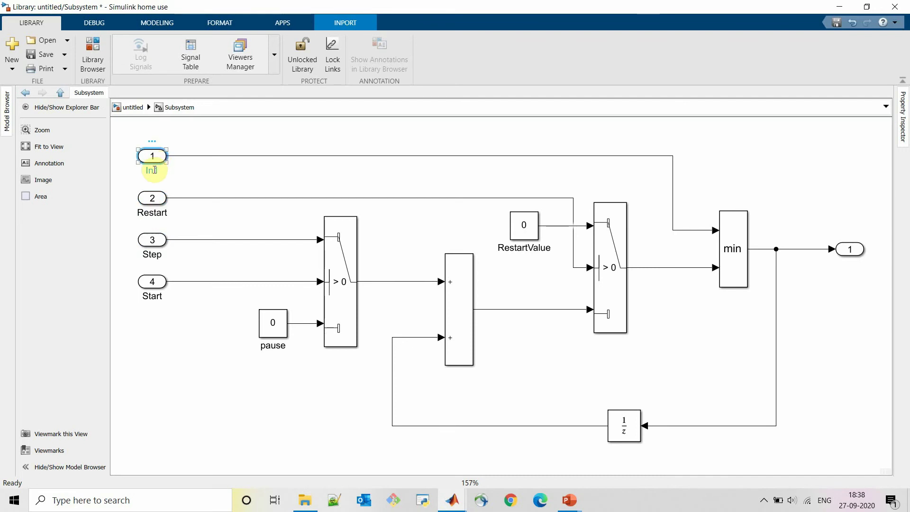
{"action": "type", "text": "MaxValue"}
{"action": "left_click", "coordinate": [277, 186]}
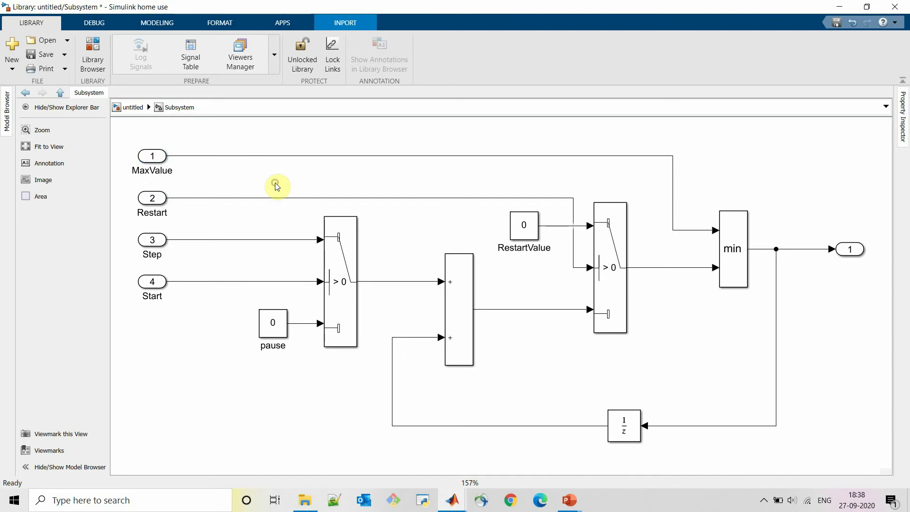
{"action": "left_click_drag", "start_coordinate": [572, 232], "coordinate": [485, 249]}
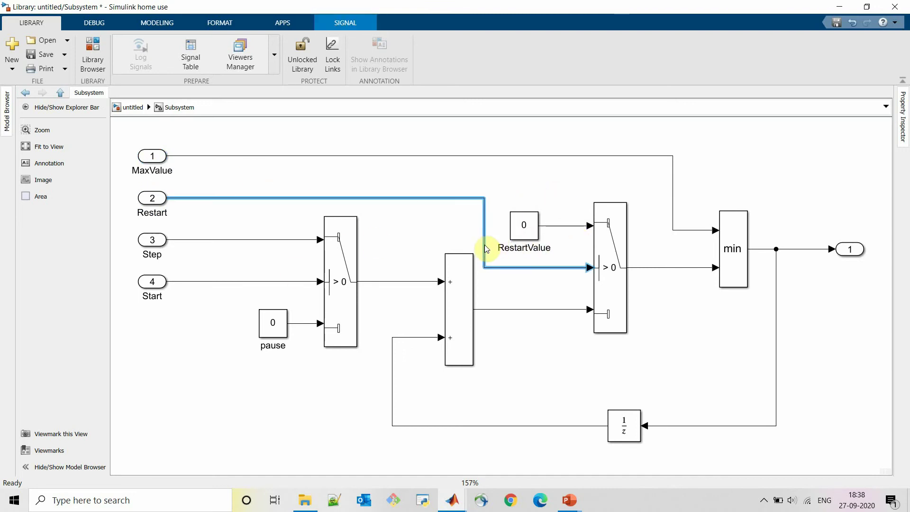
{"action": "left_click", "coordinate": [538, 197]}
Set the port number of the Start input to 1 and of the Step input to 2
{"action": "left_click", "coordinate": [158, 290]}
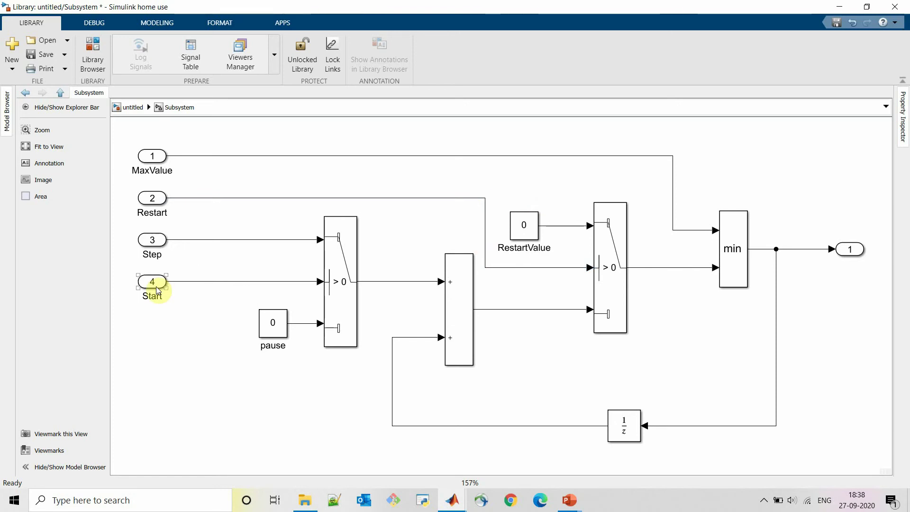
{"action": "left_click", "coordinate": [158, 283]}
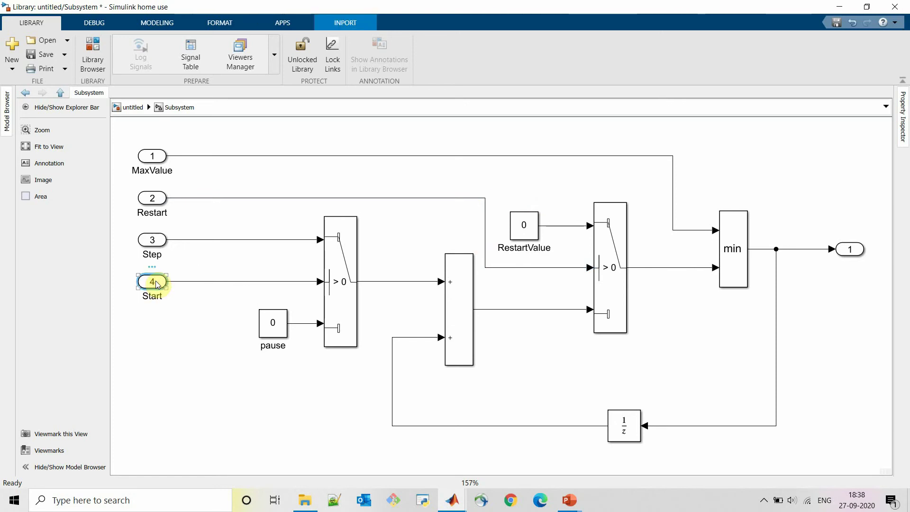
{"action": "double_click", "coordinate": [156, 282]}
{"action": "type", "text": "1"}
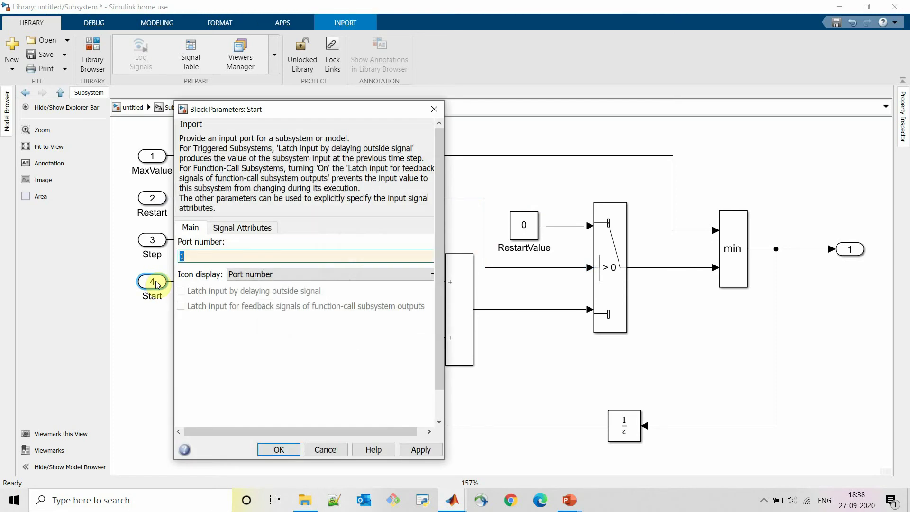
{"action": "key", "text": "Return"}
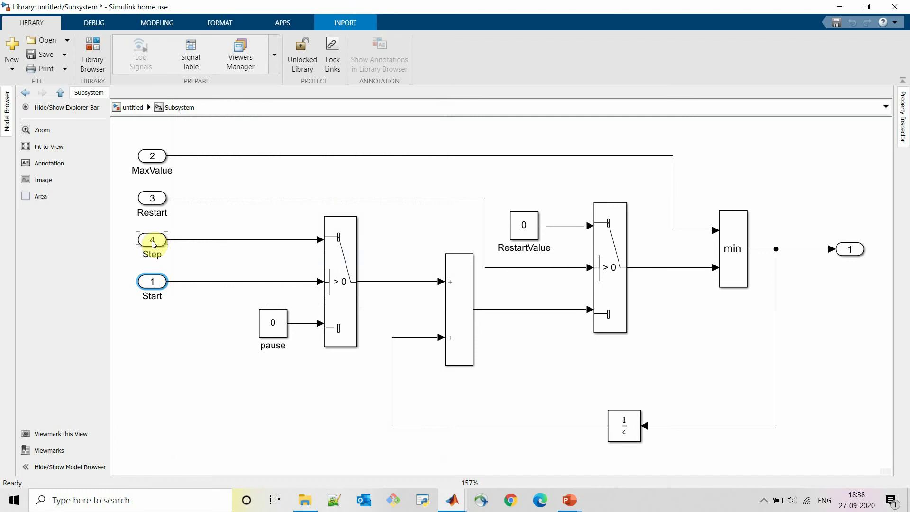
{"action": "double_click", "coordinate": [152, 242]}
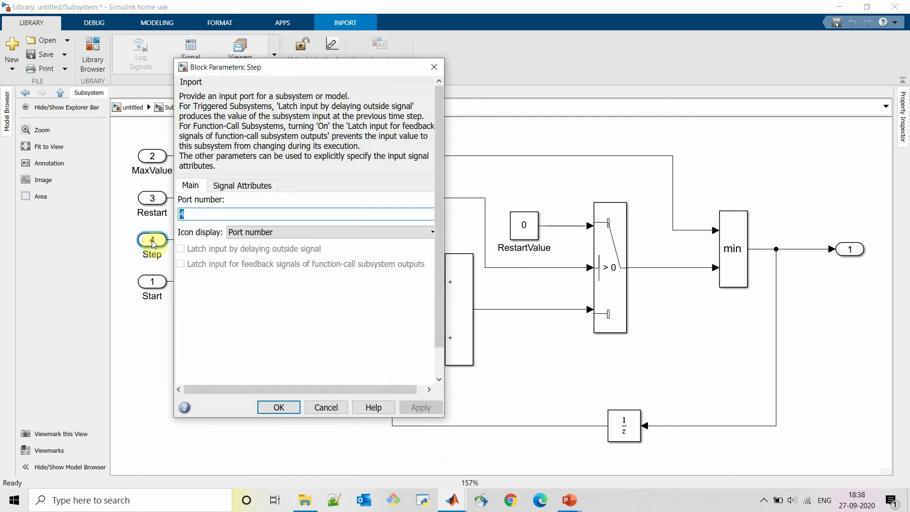
{"action": "type", "text": "2"}
{"action": "key", "text": "Return"}
{"action": "left_click", "coordinate": [159, 201]}
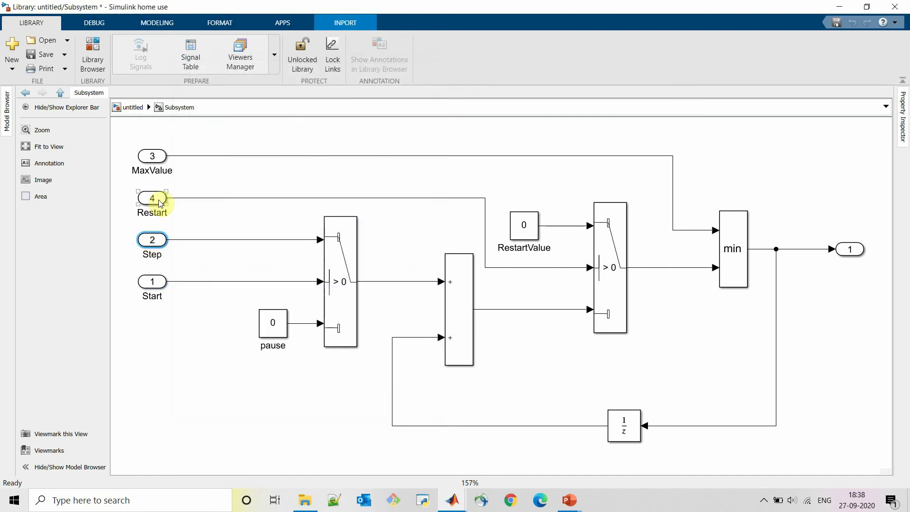
{"action": "left_click", "coordinate": [156, 181]}
{"action": "key", "text": "Escape"}
{"action": "key", "text": "Return"}
Rename the subsystem's output port as Count
{"action": "left_click", "coordinate": [852, 254]}
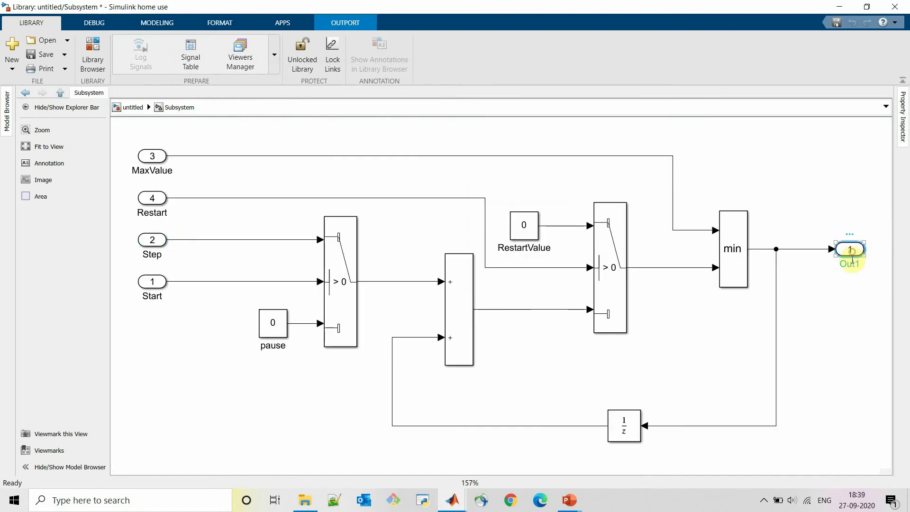
{"action": "double_click", "coordinate": [851, 264]}
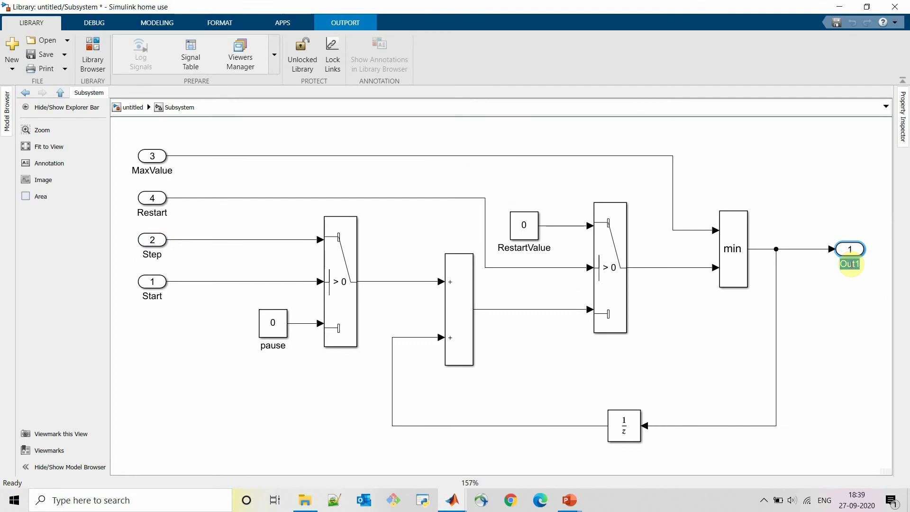
{"action": "type", "text": "Count"}
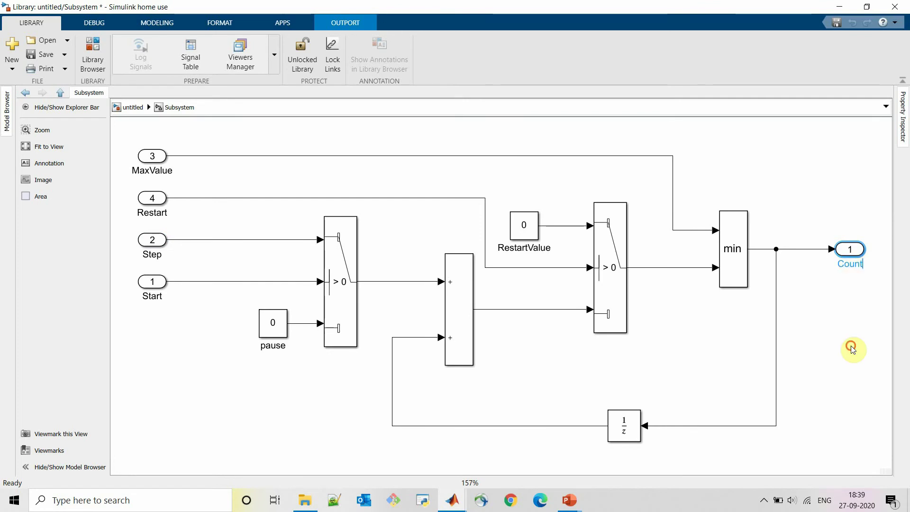
Return to the library's top level and delete the four constant blocks and the display, keeping only the subsystem
{"action": "left_click", "coordinate": [851, 345]}
{"action": "key", "text": "Escape"}
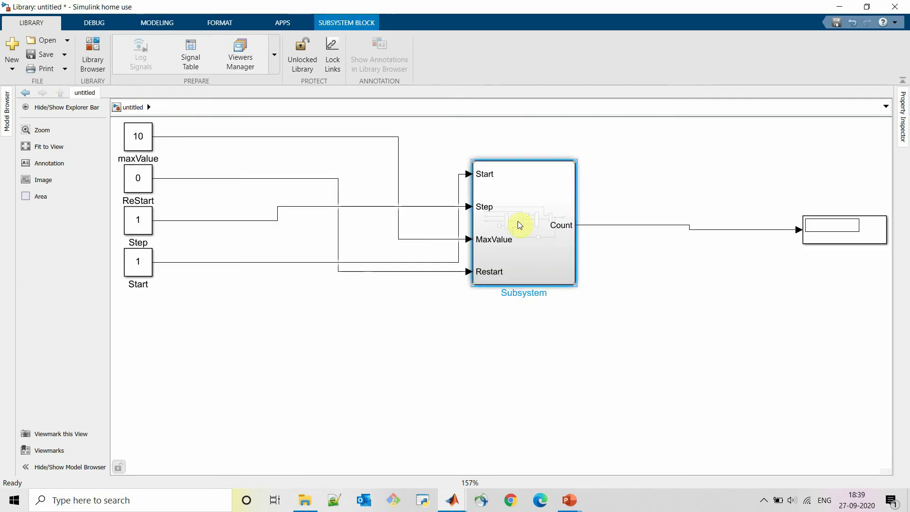
{"action": "left_click_drag", "start_coordinate": [425, 354], "coordinate": [136, 129]}
{"action": "key", "text": "Delete"}
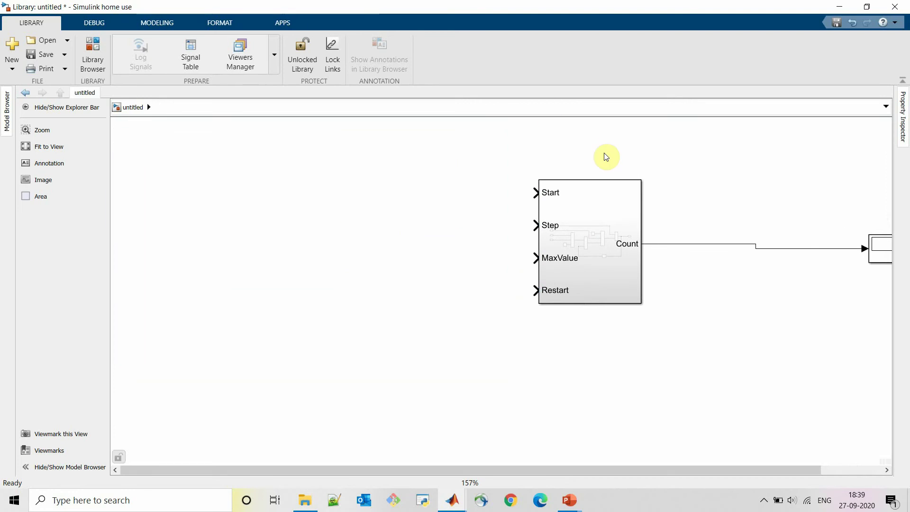
{"action": "left_click_drag", "start_coordinate": [693, 199], "coordinate": [906, 321]}
{"action": "key", "text": "Delete"}
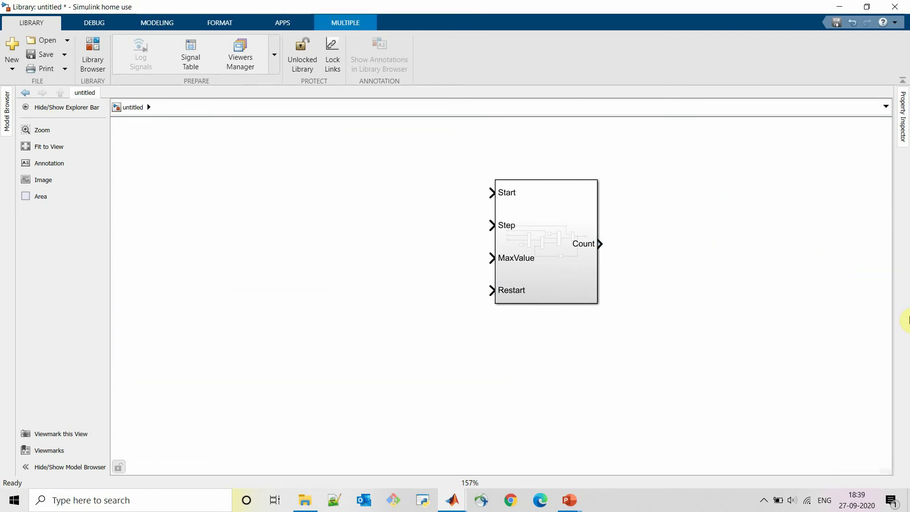
Move the subsystem to the upper-left area of the library canvas and rename it as Counter
{"action": "left_click", "coordinate": [568, 250]}
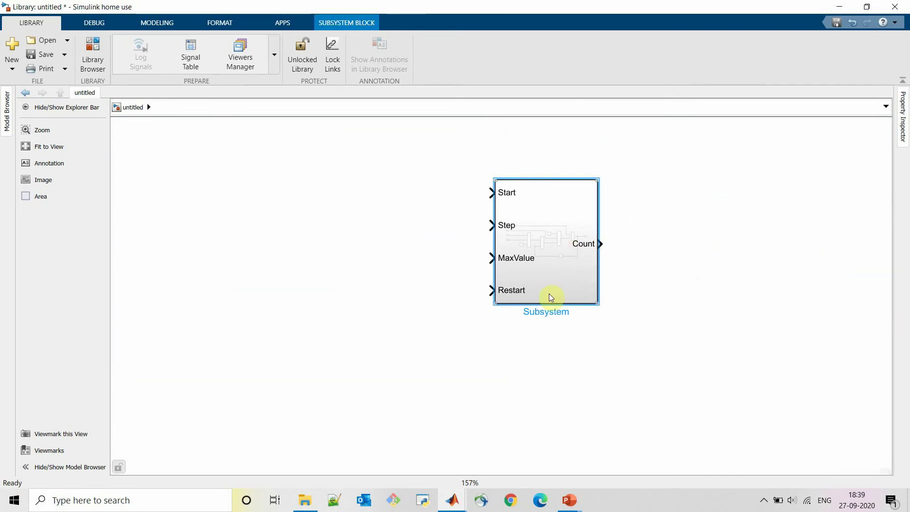
{"action": "left_click_drag", "start_coordinate": [555, 272], "coordinate": [221, 225]}
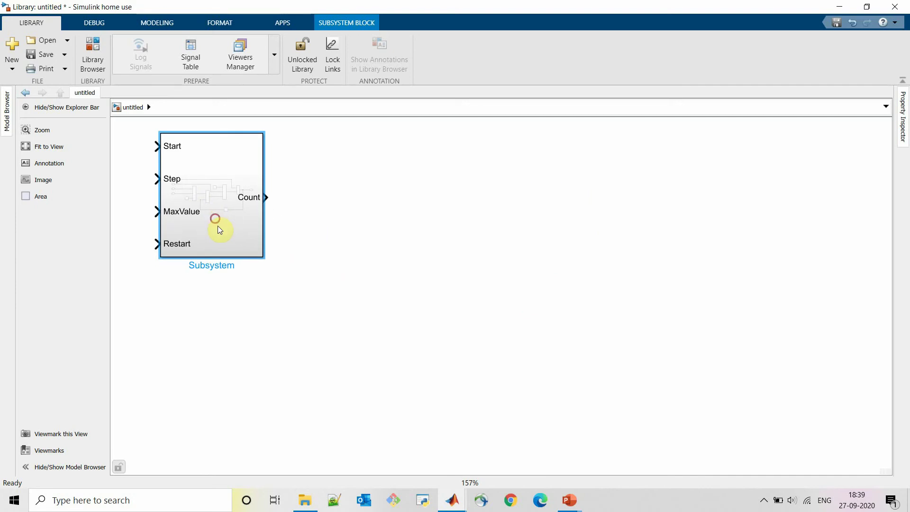
{"action": "double_click", "coordinate": [220, 267]}
{"action": "type", "text": "Counter"}
{"action": "left_click", "coordinate": [403, 301]}
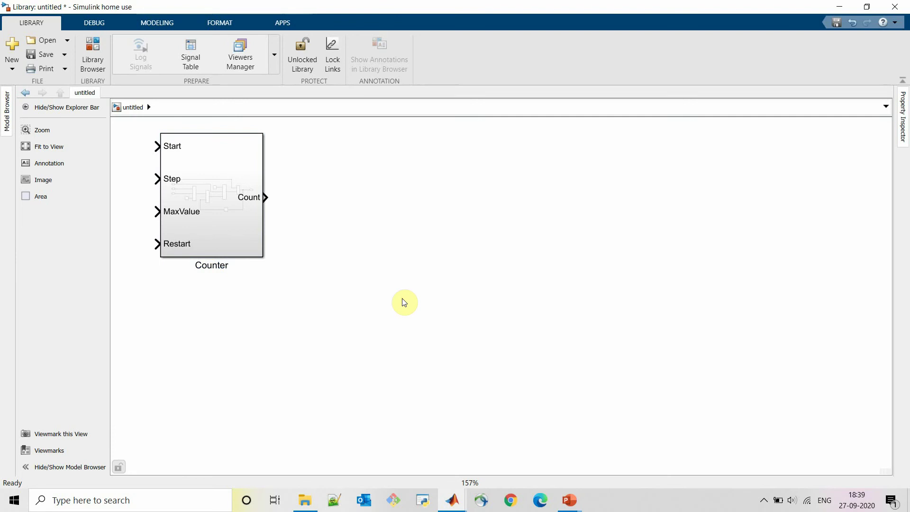
Save the library as MyLib.slx
{"action": "key", "text": "ctrl+s"}
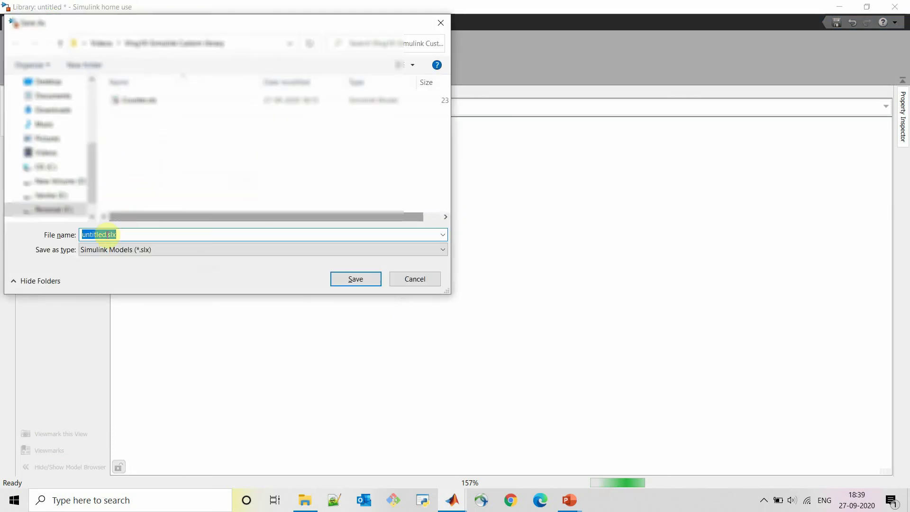
{"action": "double_click", "coordinate": [86, 234]}
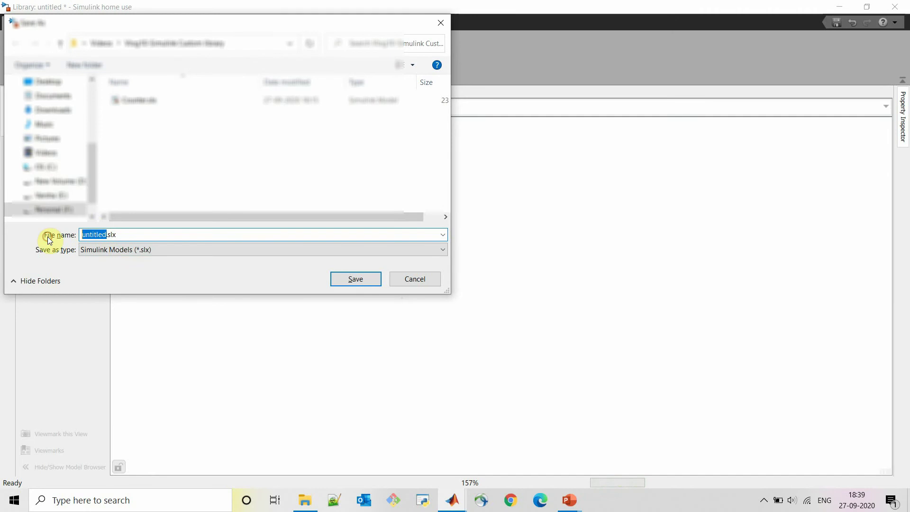
{"action": "type", "text": "MyLib"}
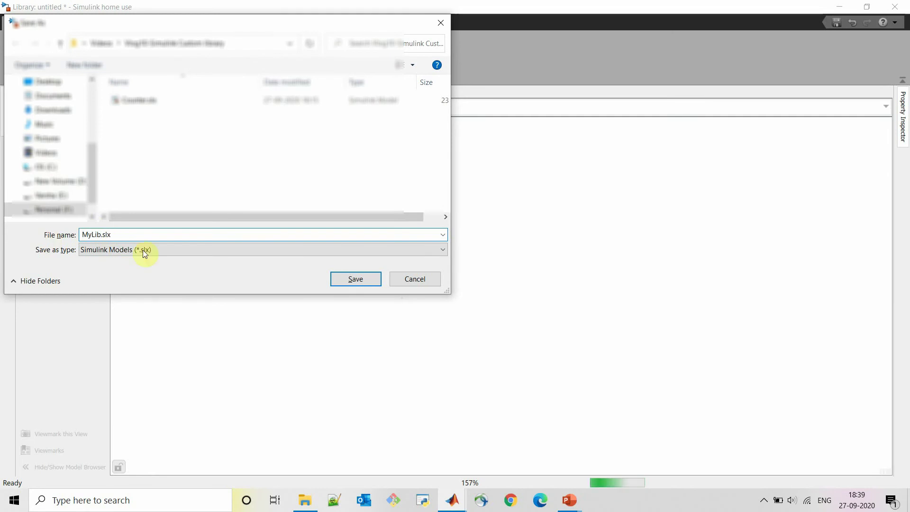
{"action": "left_click", "coordinate": [355, 279]}
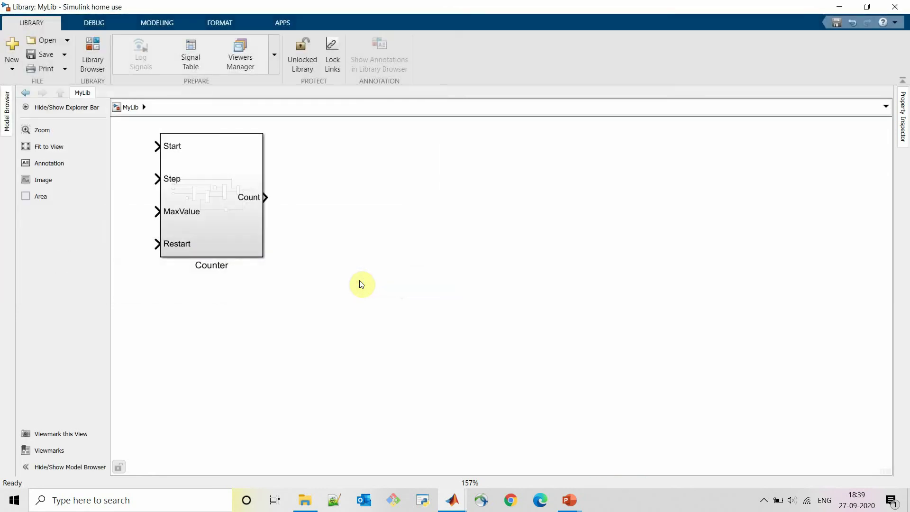
In the Counter model, move the Start, Step, RestartValue and maxValue constants into one column ahead of the counter logic
{"action": "left_click", "coordinate": [232, 221]}
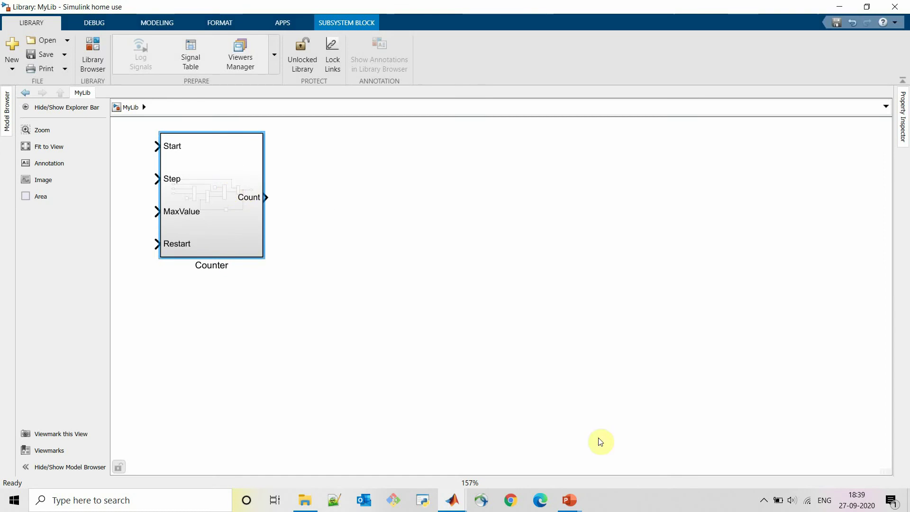
{"action": "left_click", "coordinate": [445, 503]}
{"action": "left_click", "coordinate": [575, 331]}
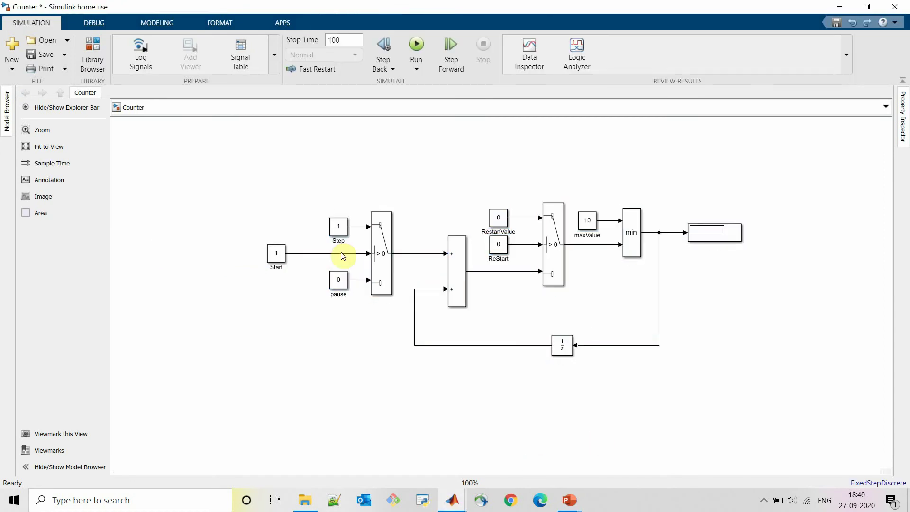
{"action": "left_click_drag", "start_coordinate": [275, 253], "coordinate": [182, 252]}
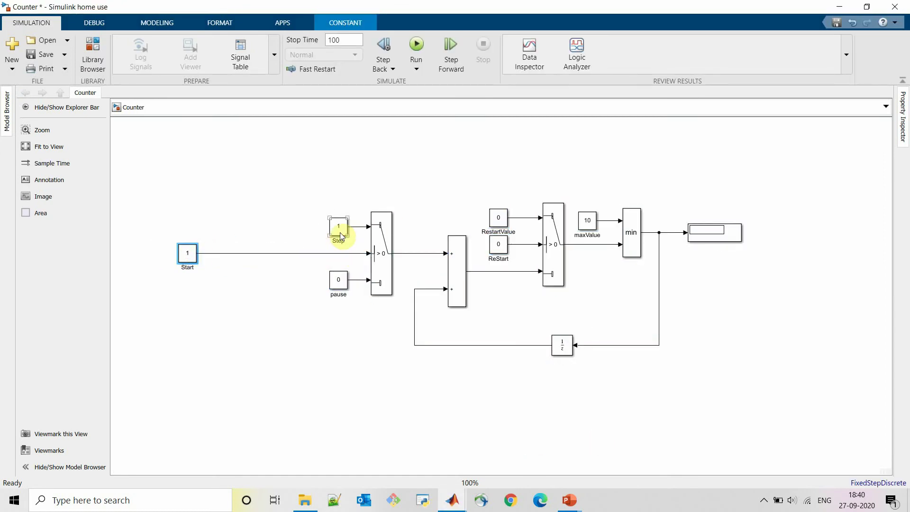
{"action": "left_click_drag", "start_coordinate": [337, 232], "coordinate": [184, 232]}
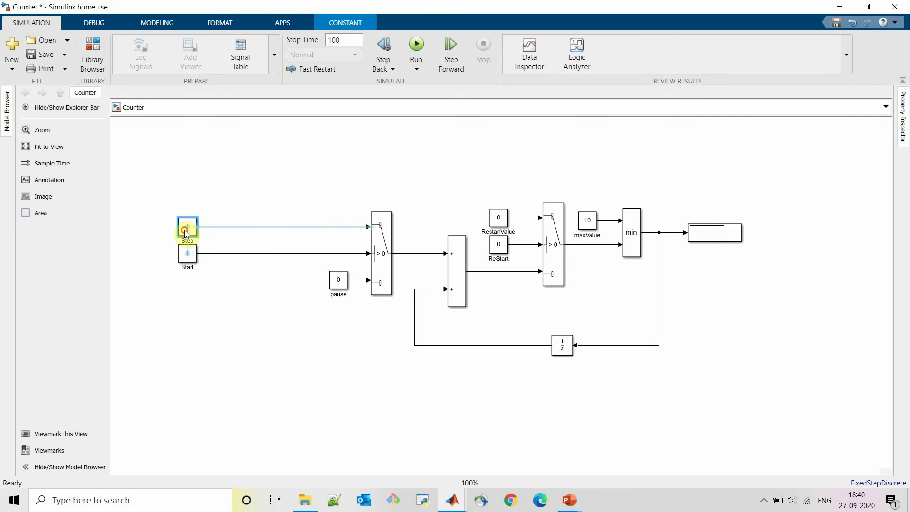
{"action": "left_click_drag", "start_coordinate": [500, 218], "coordinate": [187, 199]}
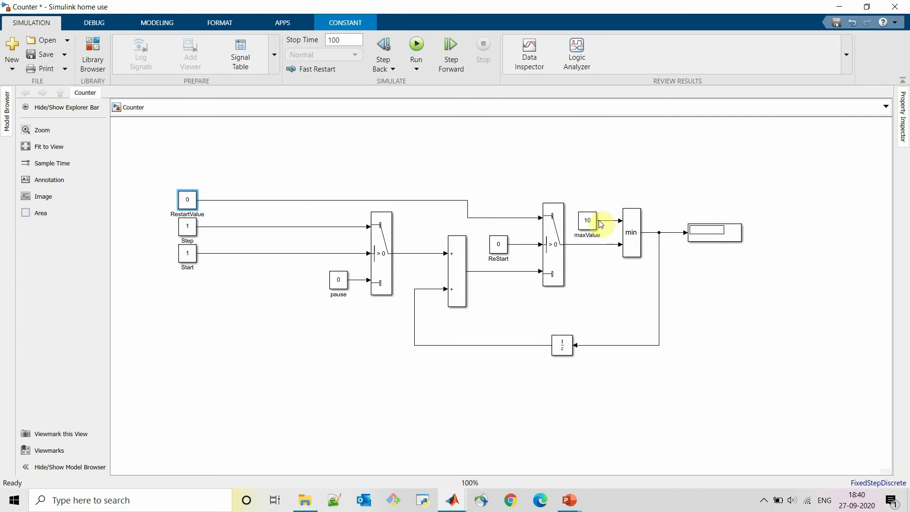
{"action": "left_click_drag", "start_coordinate": [590, 220], "coordinate": [181, 172]}
{"action": "left_click", "coordinate": [411, 149]}
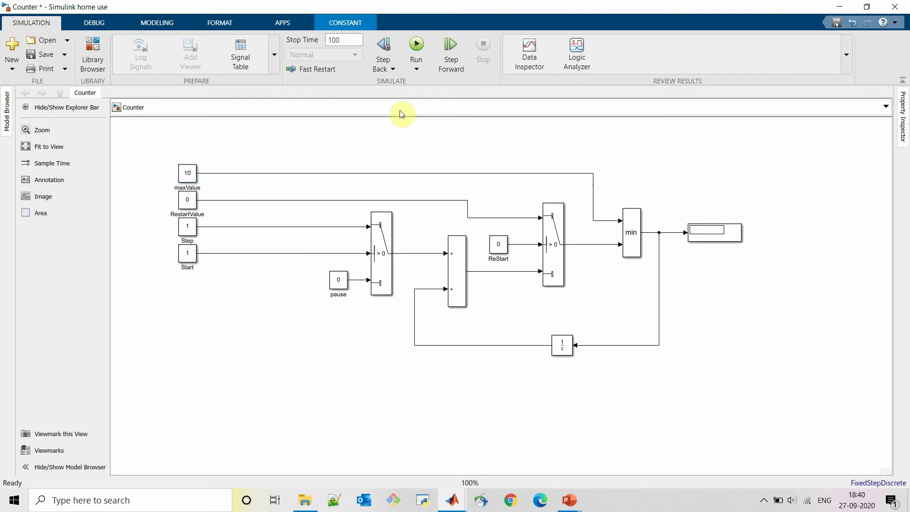
Run the simulation and cut out the counter logic between the column of constants and the display
{"action": "left_click", "coordinate": [417, 46]}
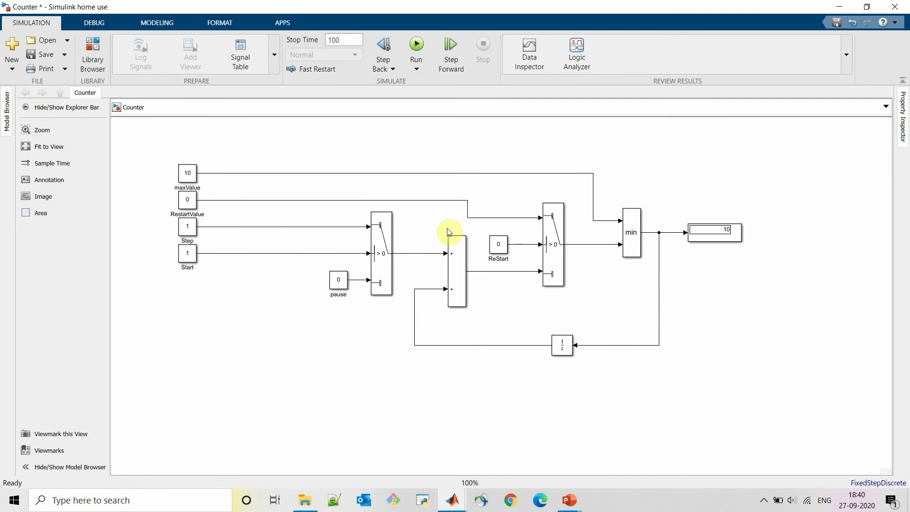
{"action": "left_click_drag", "start_coordinate": [283, 137], "coordinate": [677, 382]}
{"action": "key", "text": "ctrl+x"}
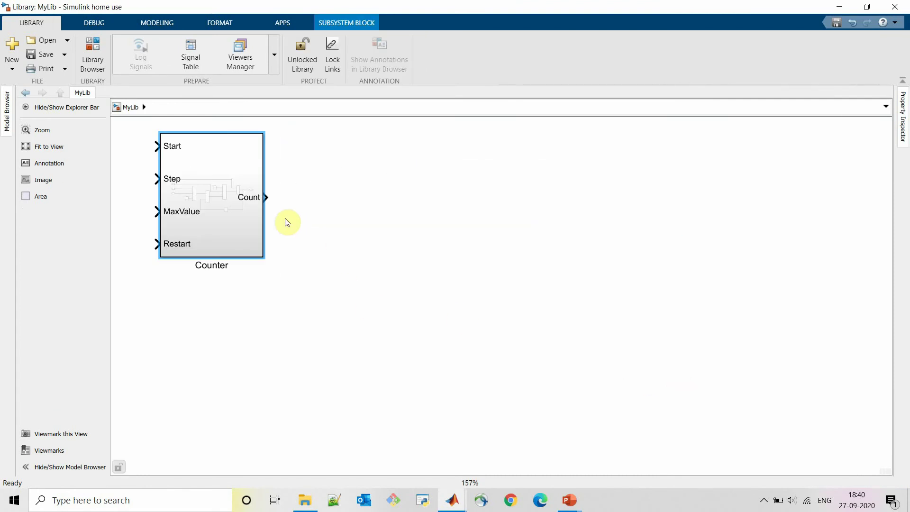
Paste MyLib's Counter block into the Counter model, wire it to the four constants and the display, and run the simulation
{"action": "key", "text": "alt+Tab"}
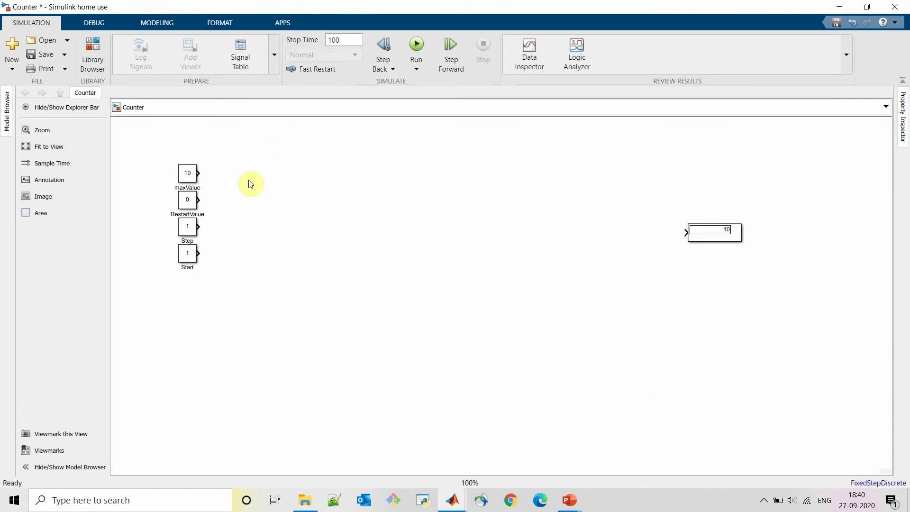
{"action": "key", "text": "ctrl+v"}
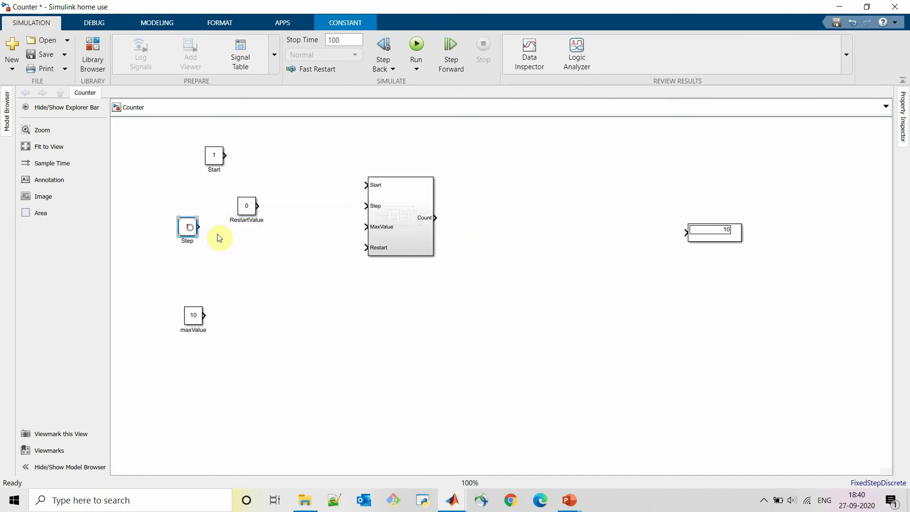
{"action": "left_click_drag", "start_coordinate": [219, 238], "coordinate": [248, 237]}
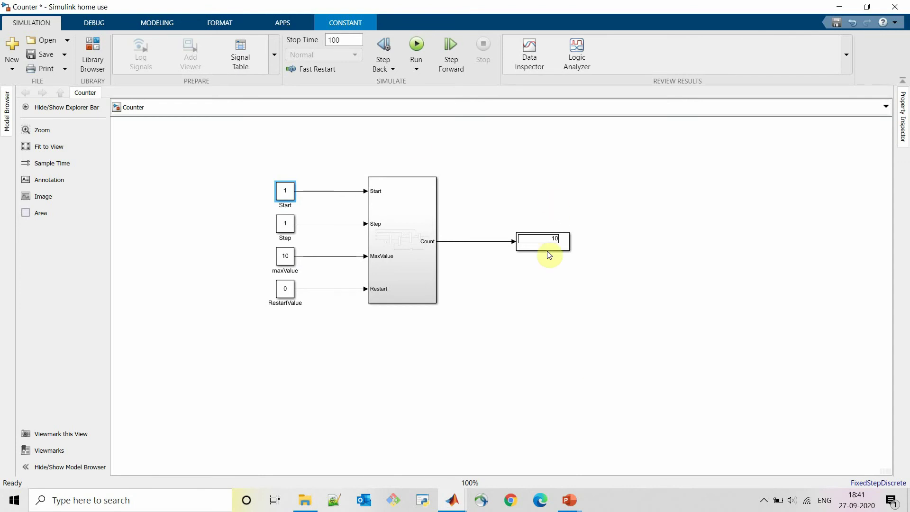
{"action": "left_click", "coordinate": [415, 43]}
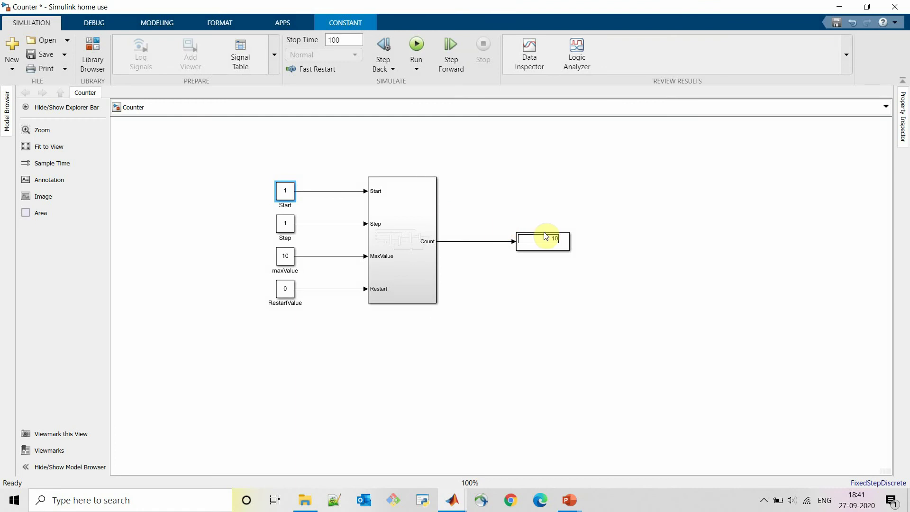
{"action": "left_click", "coordinate": [547, 248]}
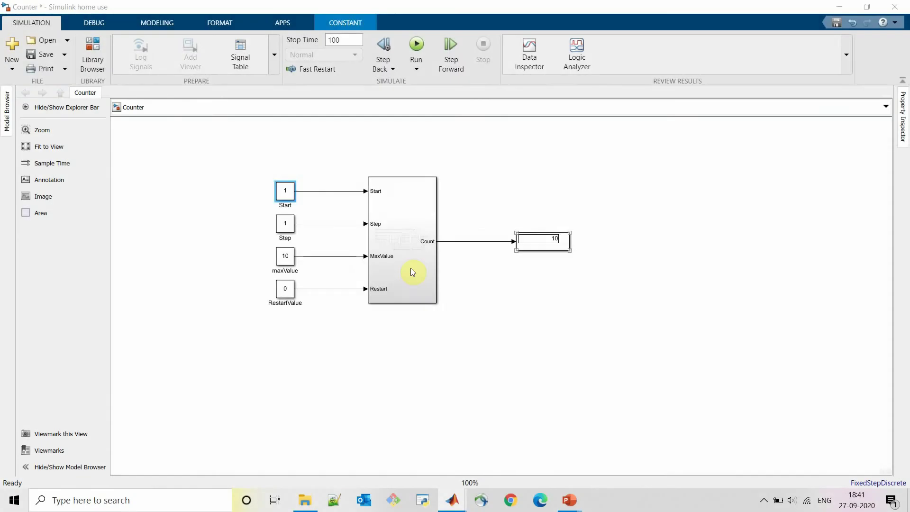
Try to edit the Start input port's name inside the linked Counter block
{"action": "double_click", "coordinate": [410, 268]}
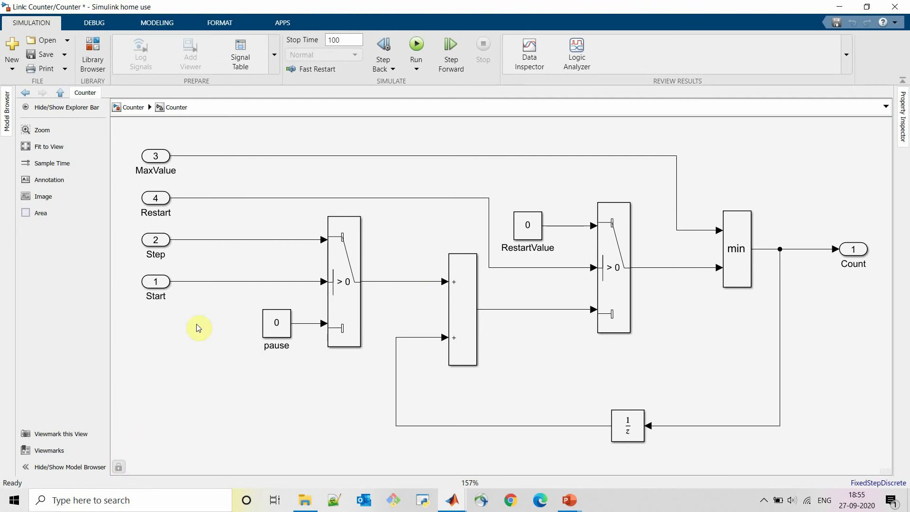
{"action": "left_click", "coordinate": [161, 294]}
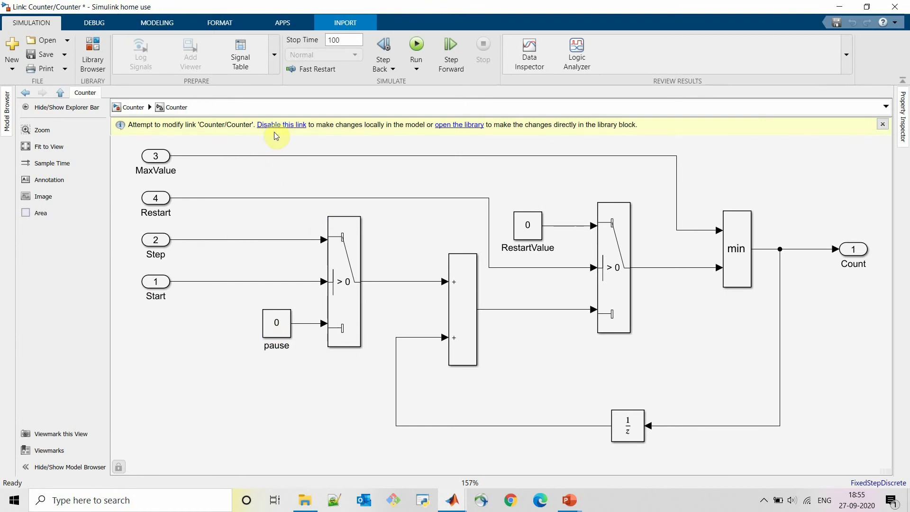
{"action": "key", "text": "Escape"}
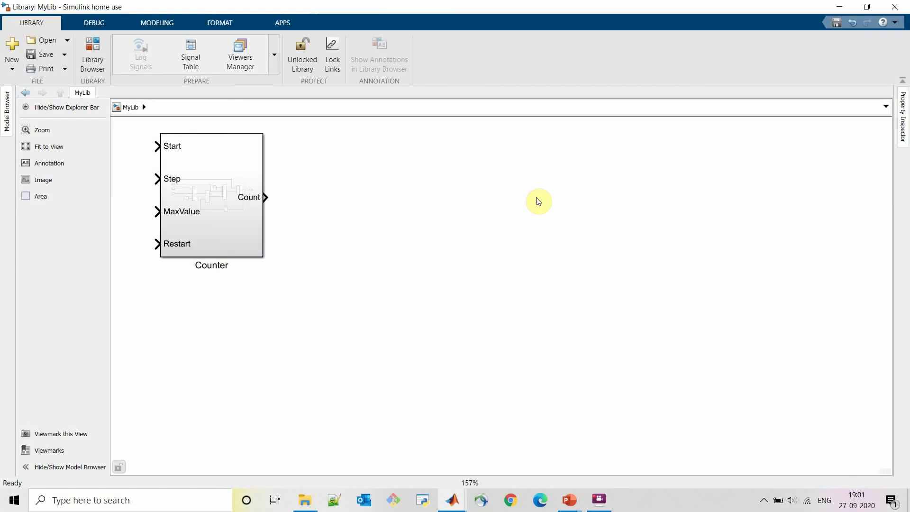
Start creating a mask for the Counter block in MyLib and look through the parameter, initialization and documentation settings
{"action": "left_click", "coordinate": [247, 218]}
{"action": "right_click", "coordinate": [247, 218]}
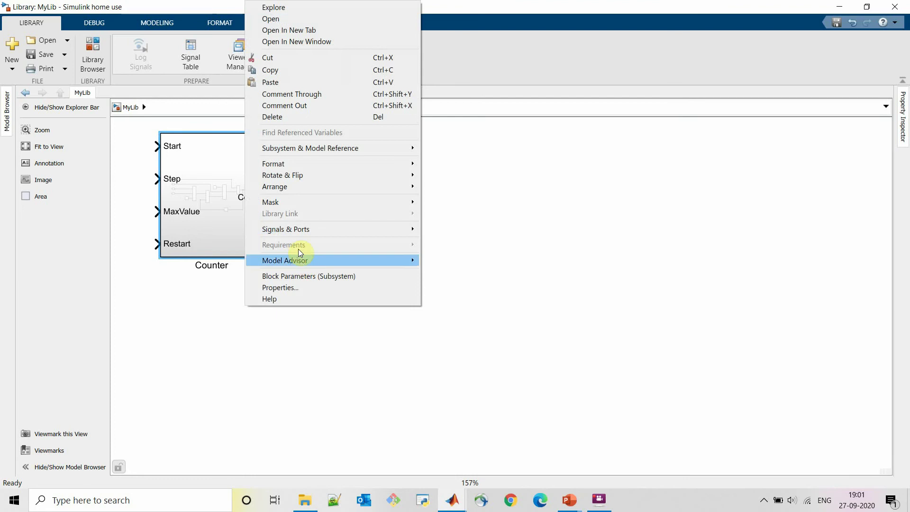
{"action": "mouse_move", "coordinate": [303, 201]}
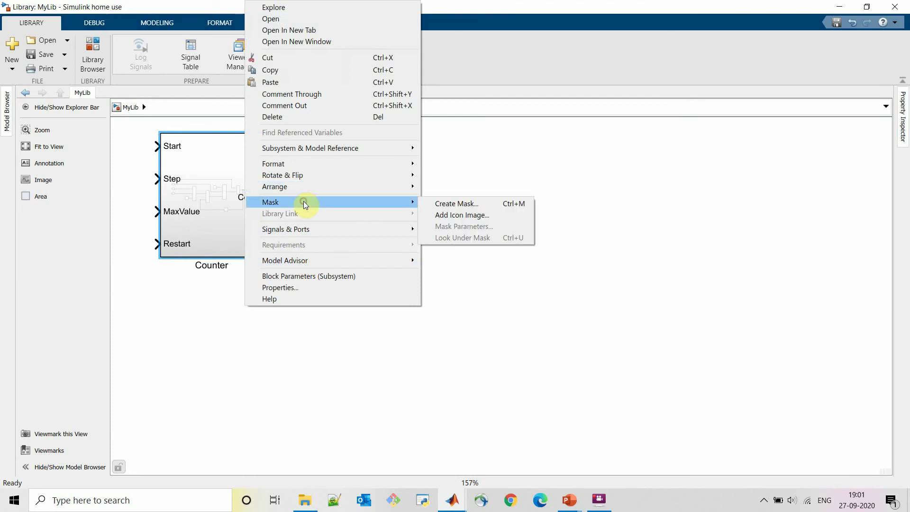
{"action": "left_click", "coordinate": [468, 204]}
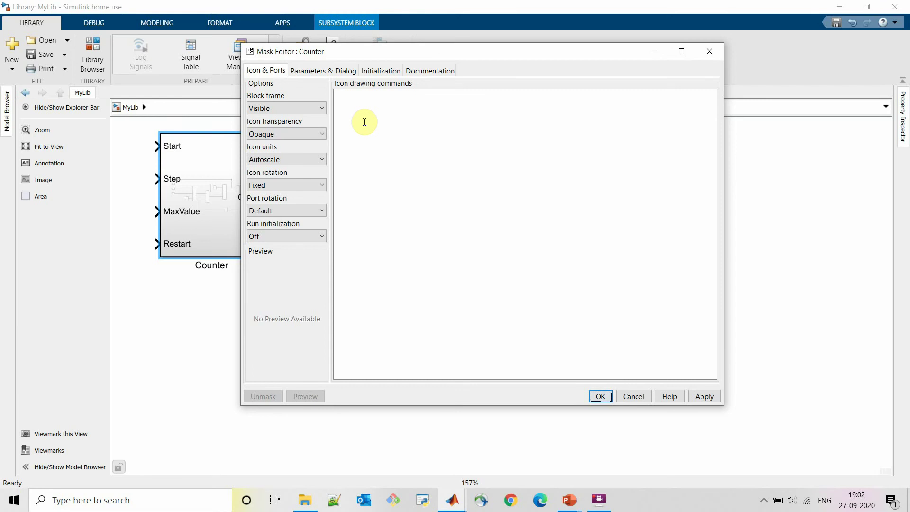
{"action": "left_click", "coordinate": [327, 74]}
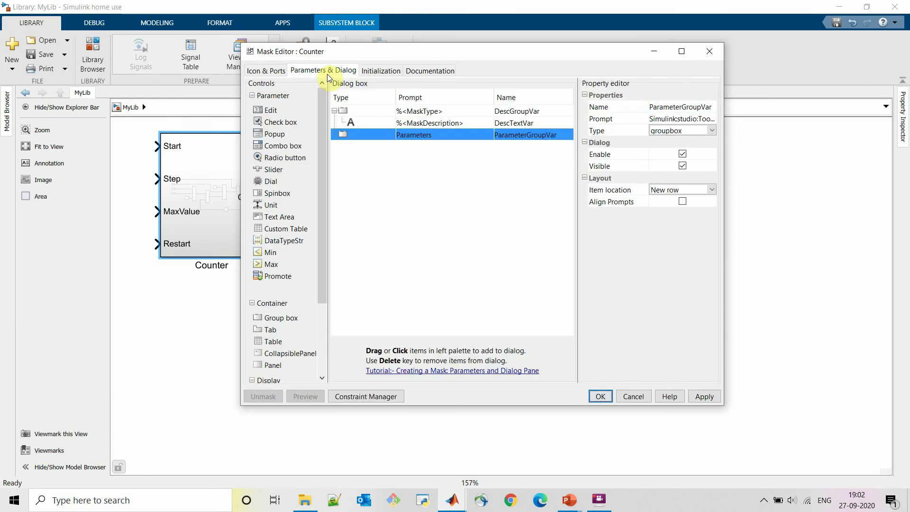
{"action": "left_click", "coordinate": [382, 72]}
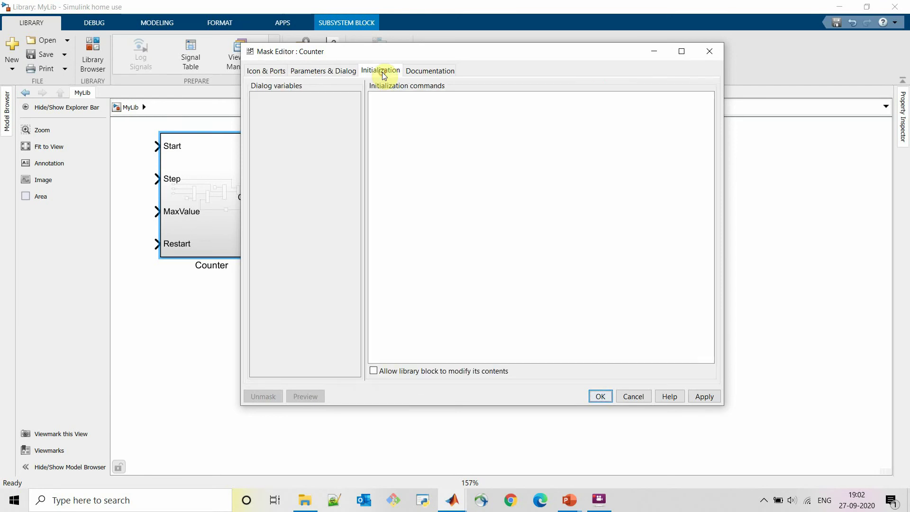
{"action": "left_click", "coordinate": [420, 70]}
{"action": "left_click", "coordinate": [265, 70]}
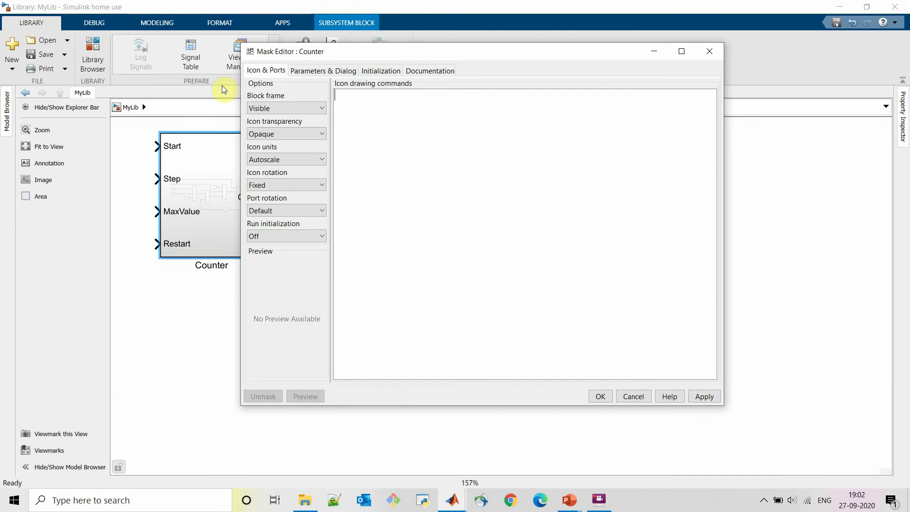
Enter disp('Counter with Restart'); as the mask's icon drawing command and apply it
{"action": "left_click", "coordinate": [375, 118]}
{"action": "type", "text": "disp"}
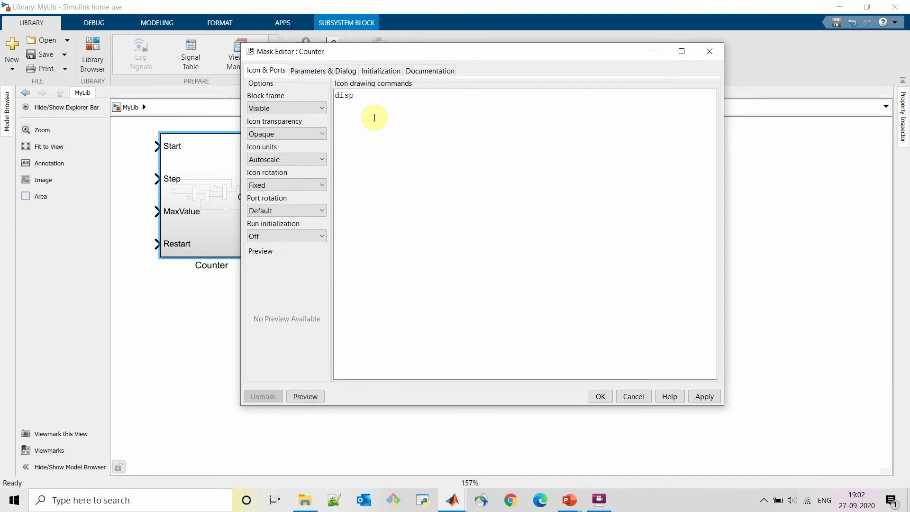
{"action": "type", "text": "('Counter with Restart');"}
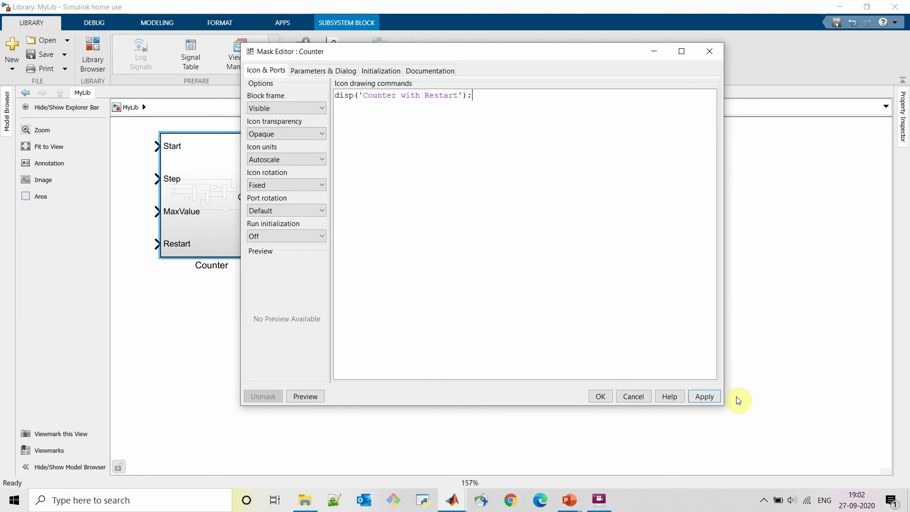
{"action": "left_click", "coordinate": [712, 397]}
{"action": "left_click_drag", "start_coordinate": [491, 52], "coordinate": [568, 87]}
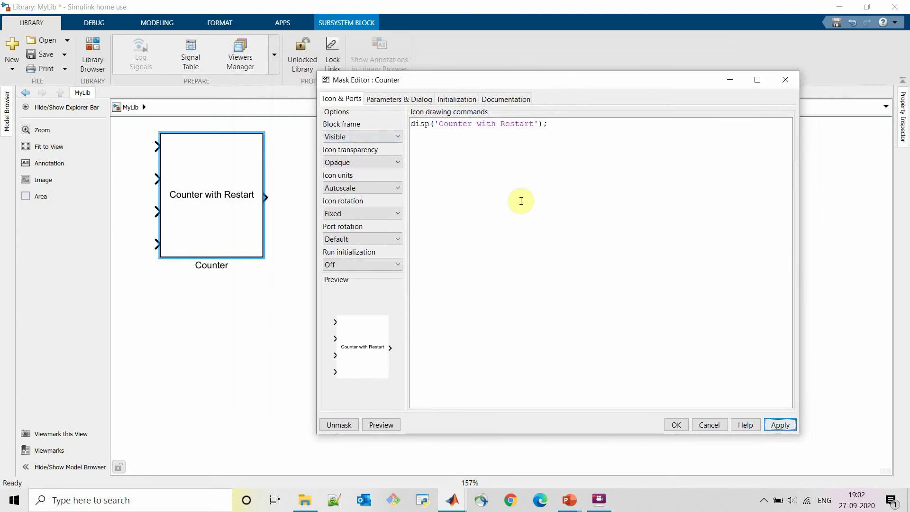
Add the icon drawing command port_label('input',1,'Start'); on a new line below the disp command
{"action": "left_click", "coordinate": [579, 126]}
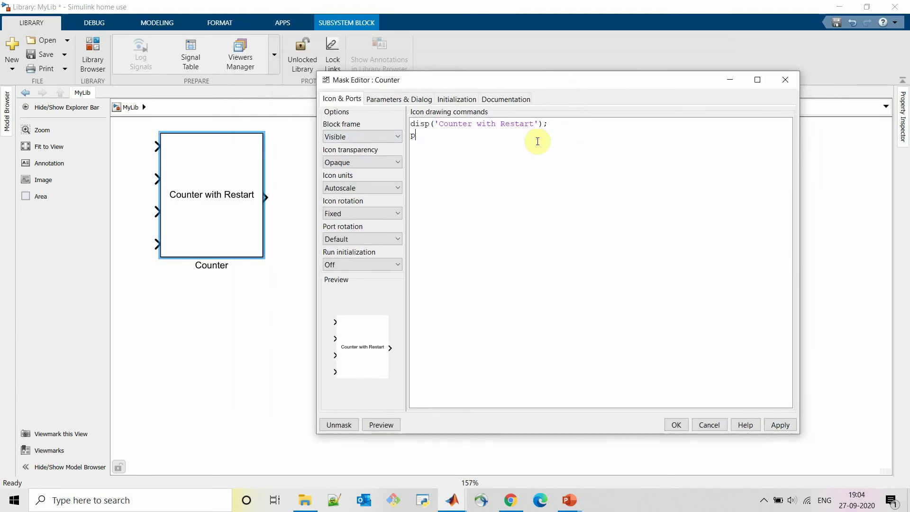
{"action": "key", "text": "Return"}
{"action": "type", "text": "port_label('inp"}
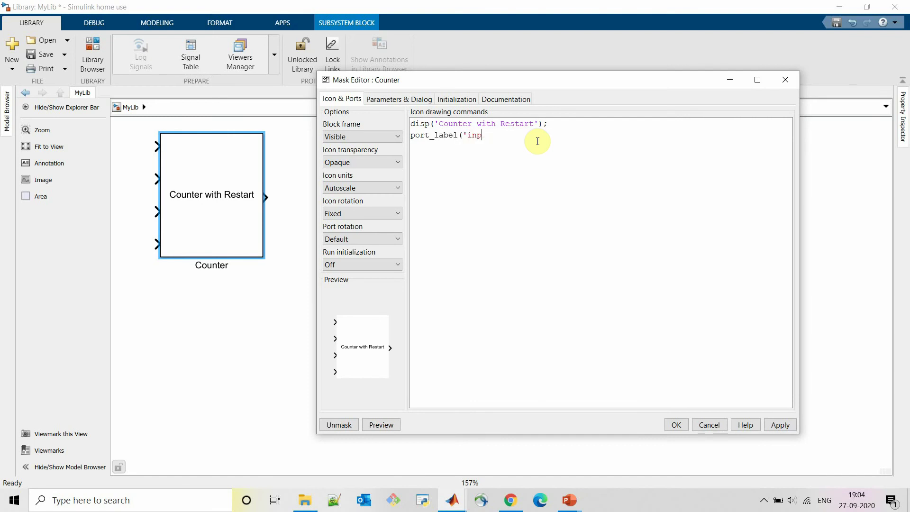
{"action": "type", "text": "ut',1,'Start');"}
{"action": "key", "text": "Return"}
Duplicate the port_label('input',1,'Start'); line three times below the original
{"action": "triple_click", "coordinate": [411, 138]}
{"action": "key", "text": "ctrl+c"}
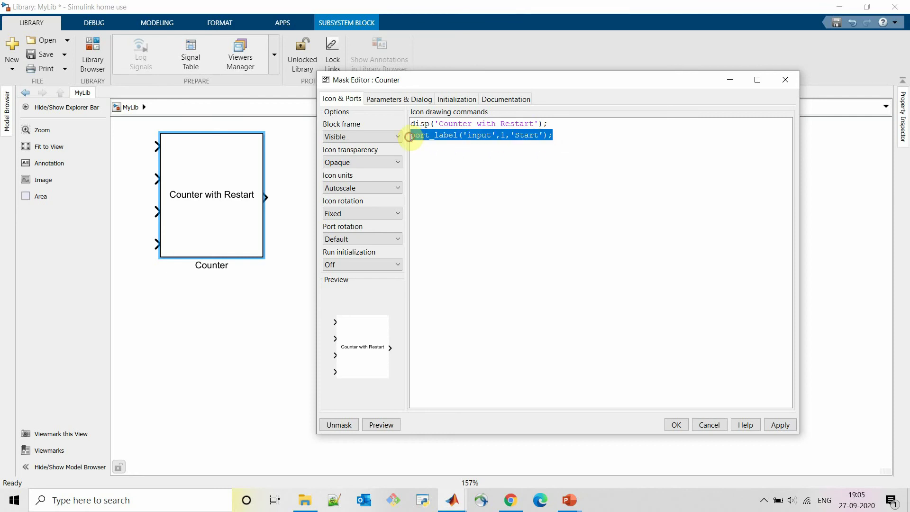
{"action": "left_click", "coordinate": [424, 150]}
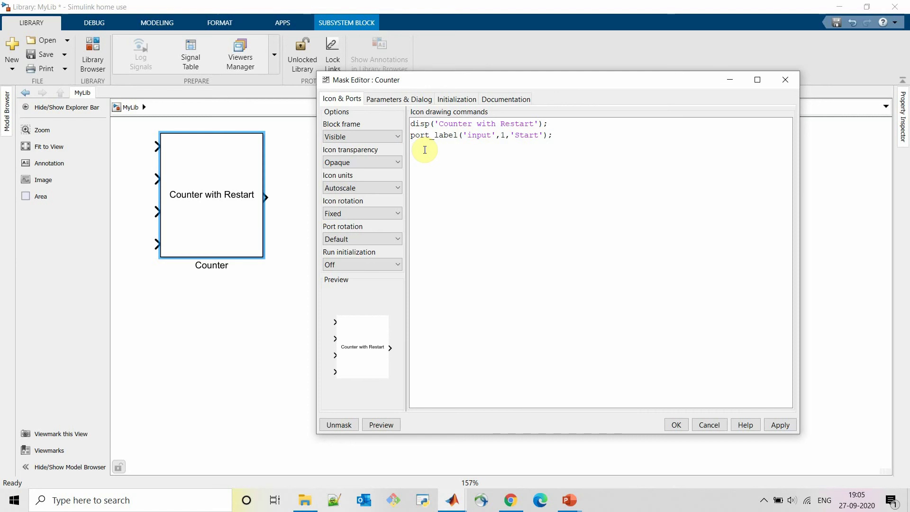
{"action": "key", "text": "ctrl+v"}
{"action": "key", "text": "Return"}
{"action": "key", "text": "ctrl+v"}
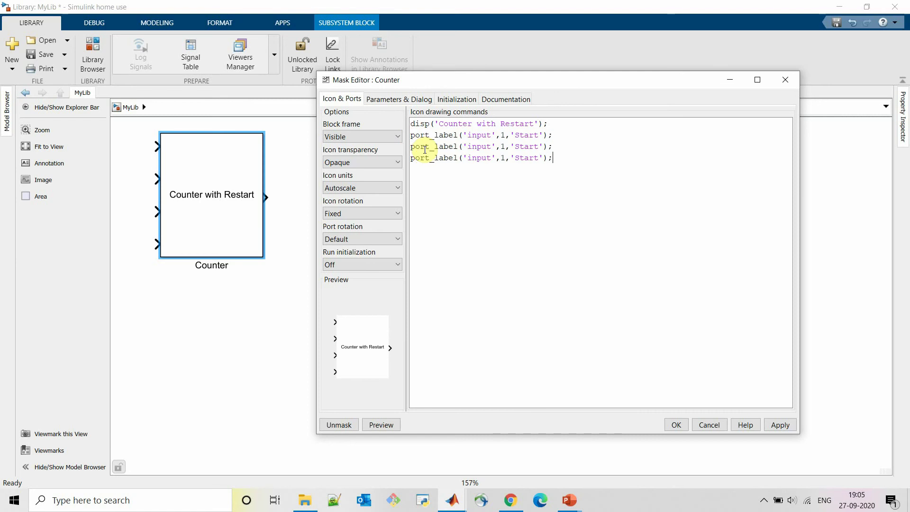
{"action": "key", "text": "ctrl+v"}
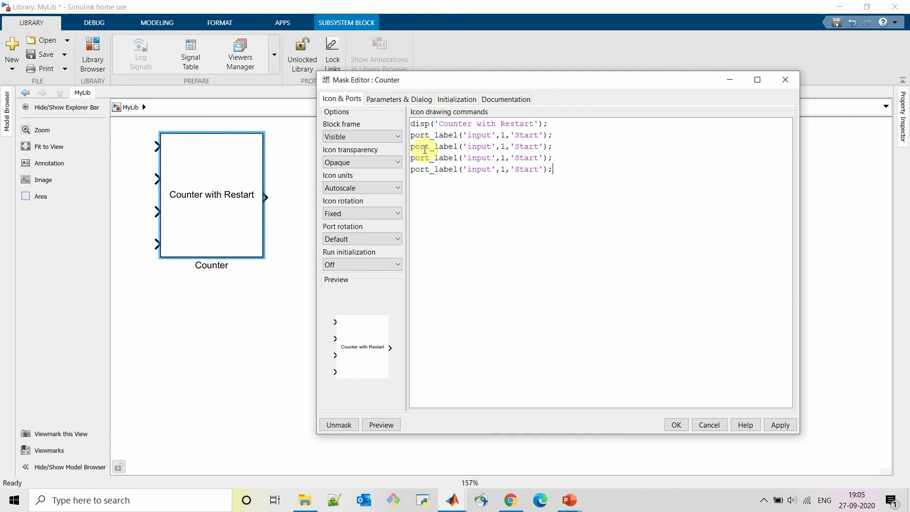
Change the port numbers in the three copied port_label lines to 2, 3 and 4
{"action": "left_click", "coordinate": [504, 149]}
{"action": "key", "text": "BackSpace"}
{"action": "type", "text": "2"}
{"action": "left_click", "coordinate": [504, 160]}
{"action": "key", "text": "BackSpace"}
{"action": "type", "text": "3"}
{"action": "left_click", "coordinate": [505, 169]}
{"action": "key", "text": "BackSpace"}
{"action": "type", "text": "4"}
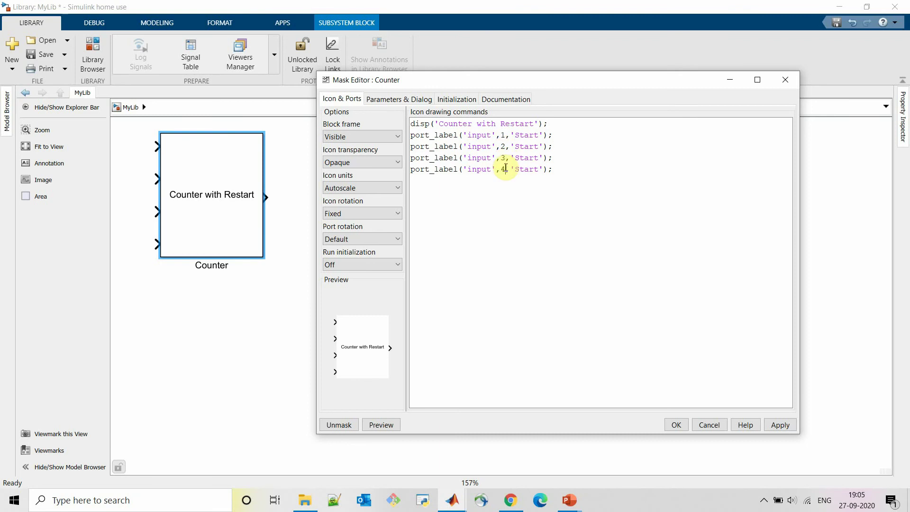
Change the labels of input ports 2, 3 and 4 to Step, MaxValue and Restart in the drawing commands
{"action": "double_click", "coordinate": [523, 147]}
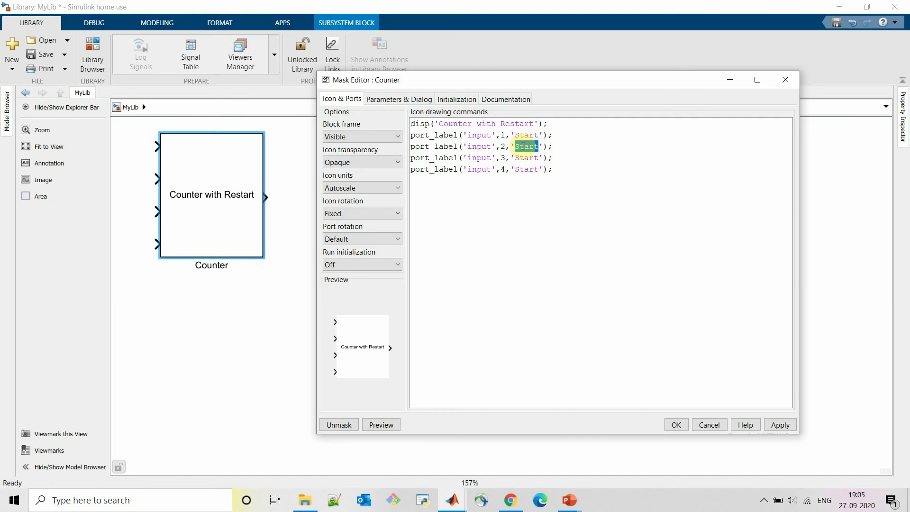
{"action": "type", "text": "Step"}
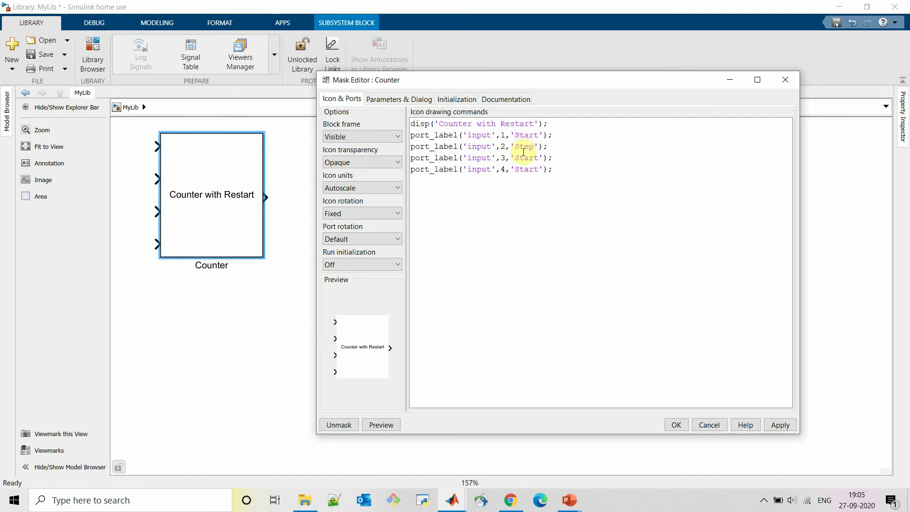
{"action": "double_click", "coordinate": [524, 157]}
{"action": "type", "text": "MaxV"}
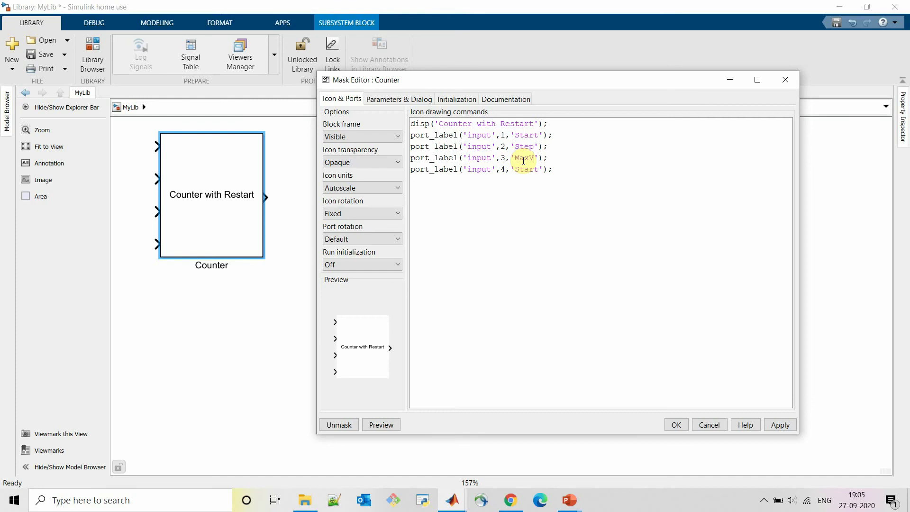
{"action": "type", "text": "alue"}
{"action": "double_click", "coordinate": [529, 169]}
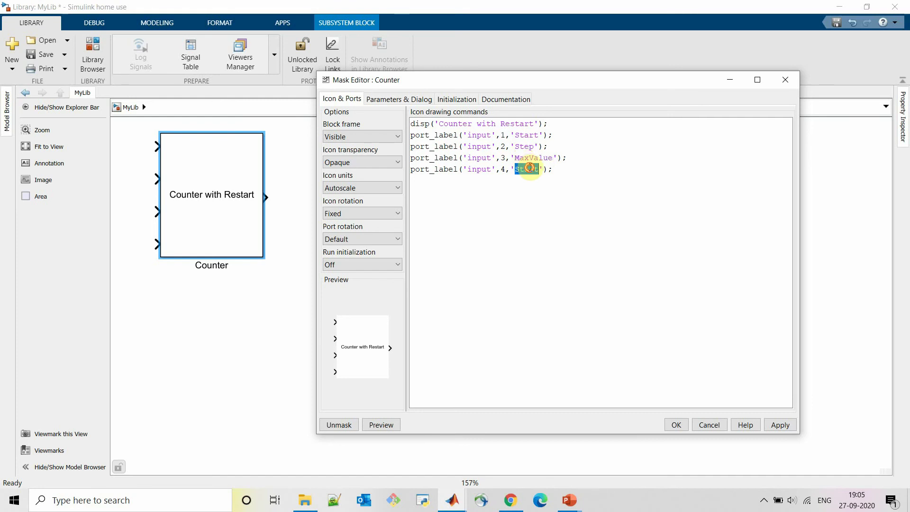
{"action": "type", "text": "Res"}
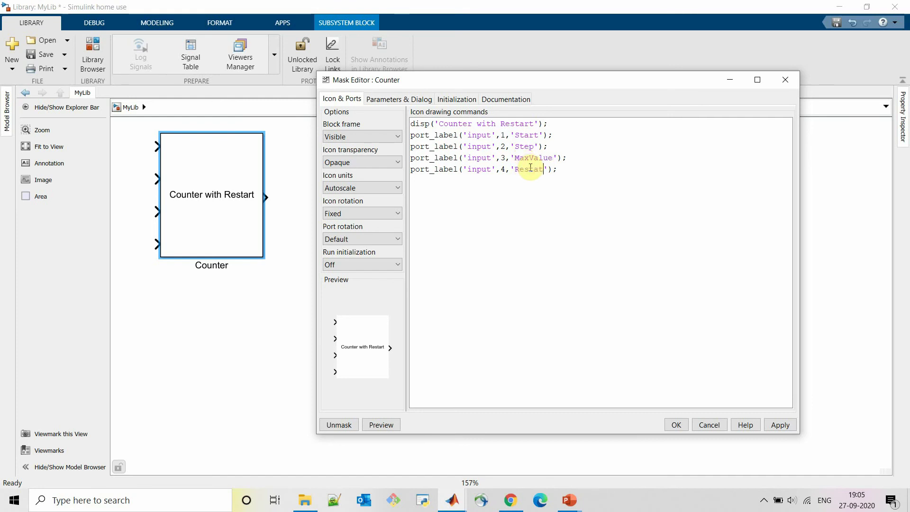
{"action": "type", "text": "tar"}
{"action": "key", "text": "Right"}
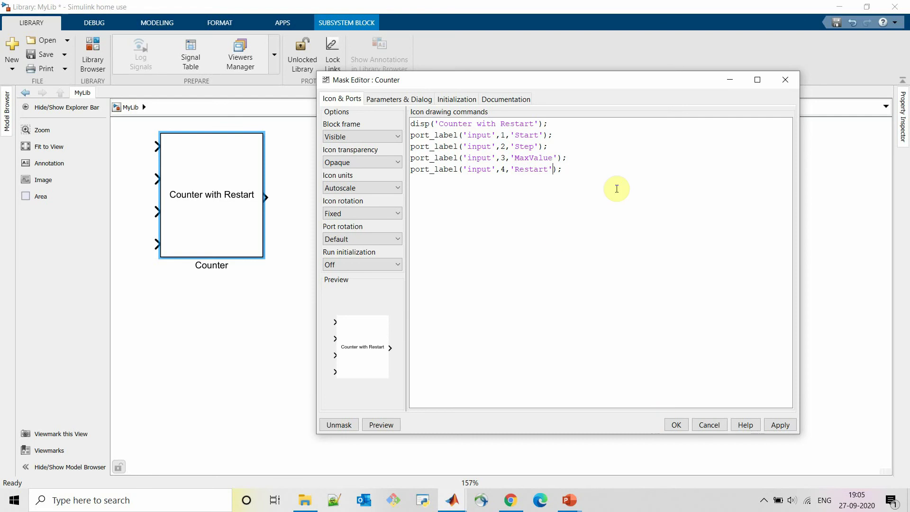
Copy the last port_label line below itself and edit the copy to port_label('output',1,'Count');
{"action": "left_click_drag", "start_coordinate": [564, 169], "coordinate": [368, 175]}
{"action": "key", "text": "ctrl+c"}
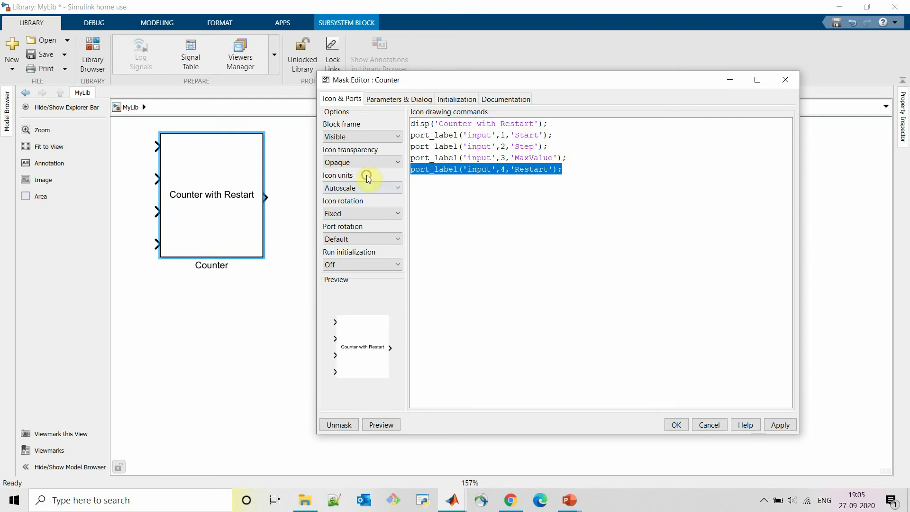
{"action": "left_click", "coordinate": [580, 175]}
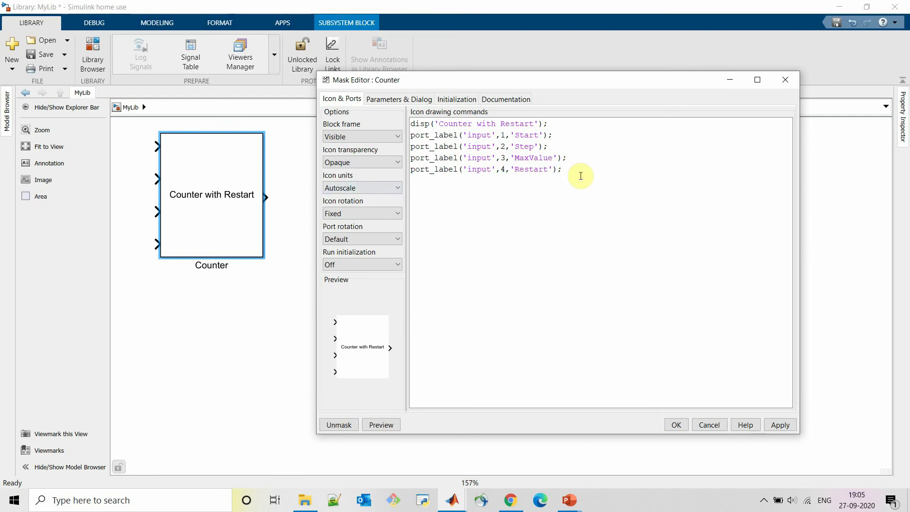
{"action": "key", "text": "ctrl+v"}
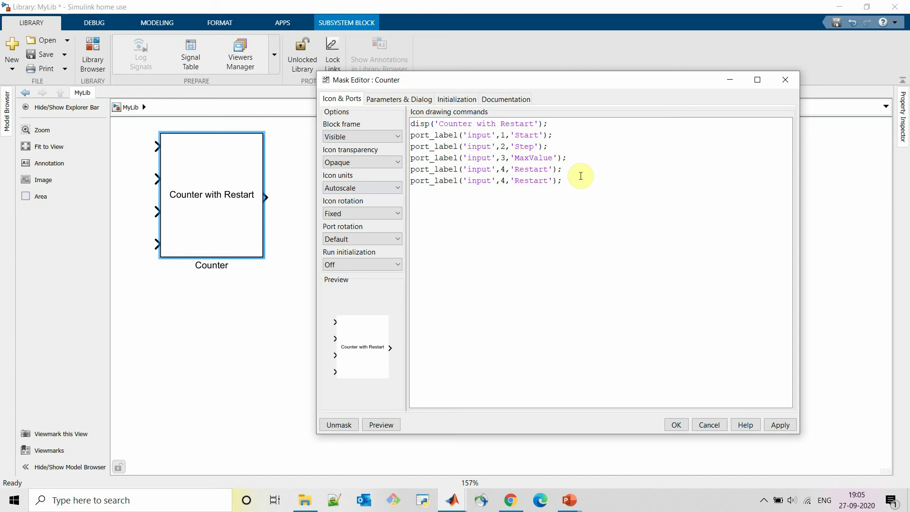
{"action": "double_click", "coordinate": [479, 182]}
{"action": "type", "text": "output"}
{"action": "double_click", "coordinate": [508, 182]}
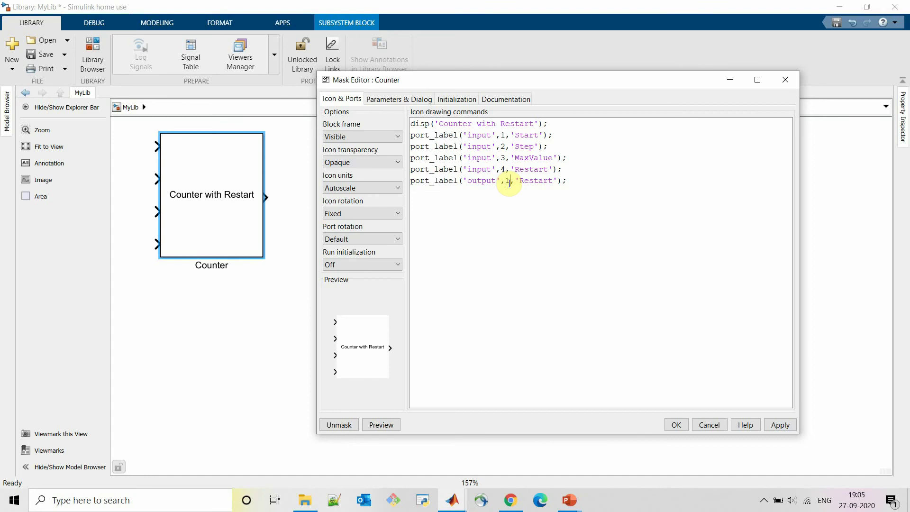
{"action": "double_click", "coordinate": [545, 181]}
{"action": "type", "text": "Co"}
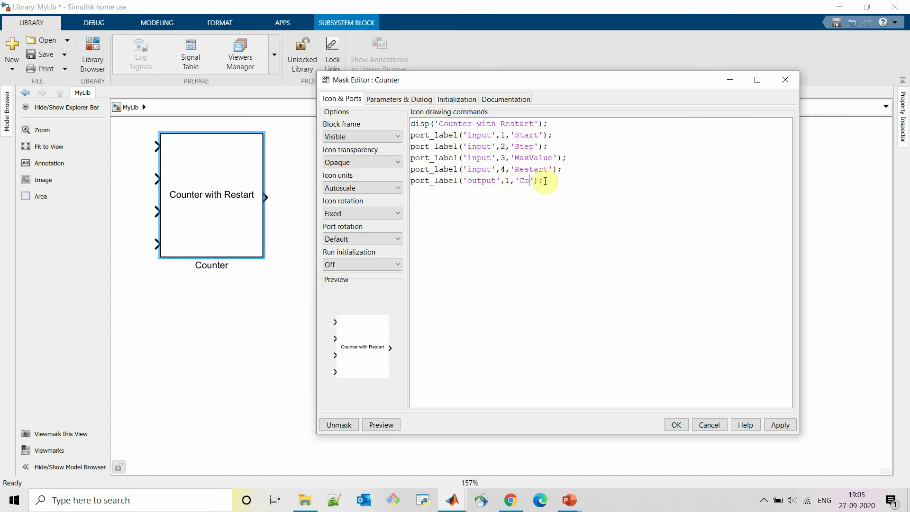
{"action": "type", "text": "unt"}
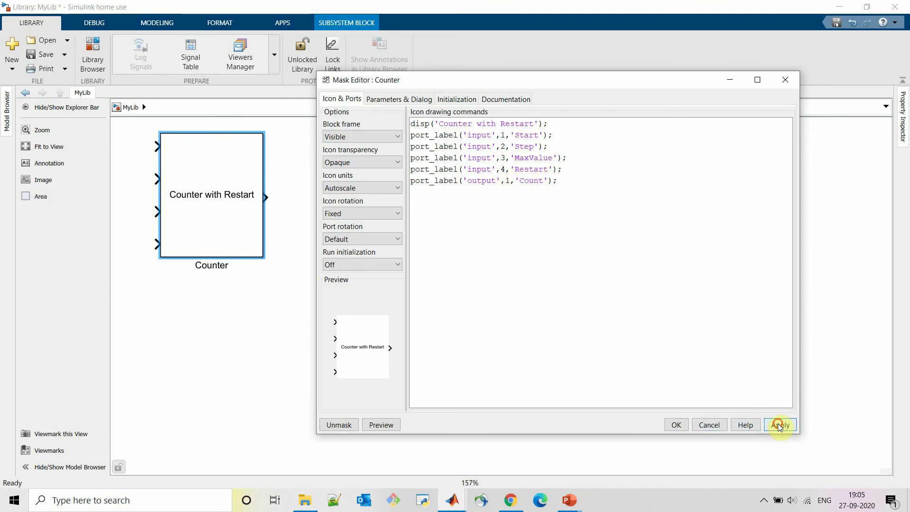
Apply and close the mask edits, and enlarge the Counter block so its port labels clear the centre text
{"action": "left_click", "coordinate": [780, 425]}
{"action": "left_click", "coordinate": [676, 424]}
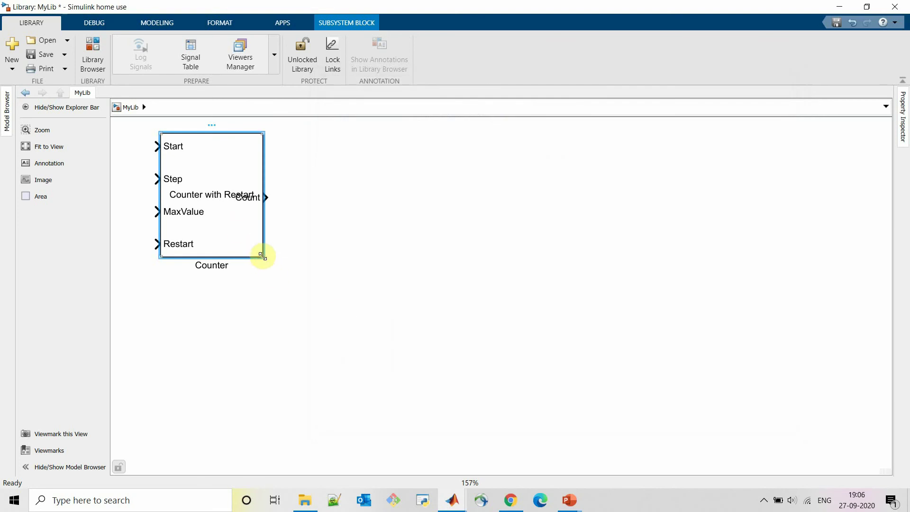
{"action": "left_click_drag", "start_coordinate": [260, 255], "coordinate": [317, 302]}
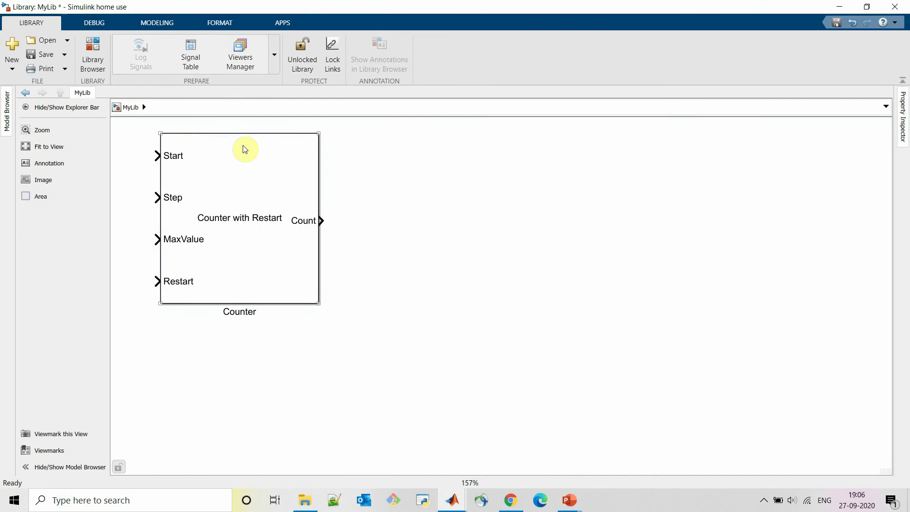
Reopen the Counter block's mask for editing and add a dial parameter with both prompt and name set to maxLimit
{"action": "right_click", "coordinate": [226, 203]}
{"action": "mouse_move", "coordinate": [303, 385]}
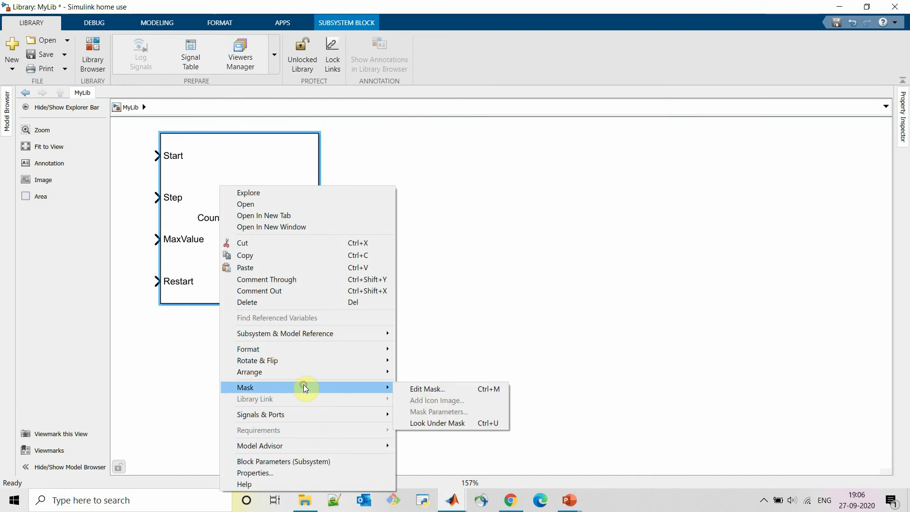
{"action": "left_click", "coordinate": [420, 389]}
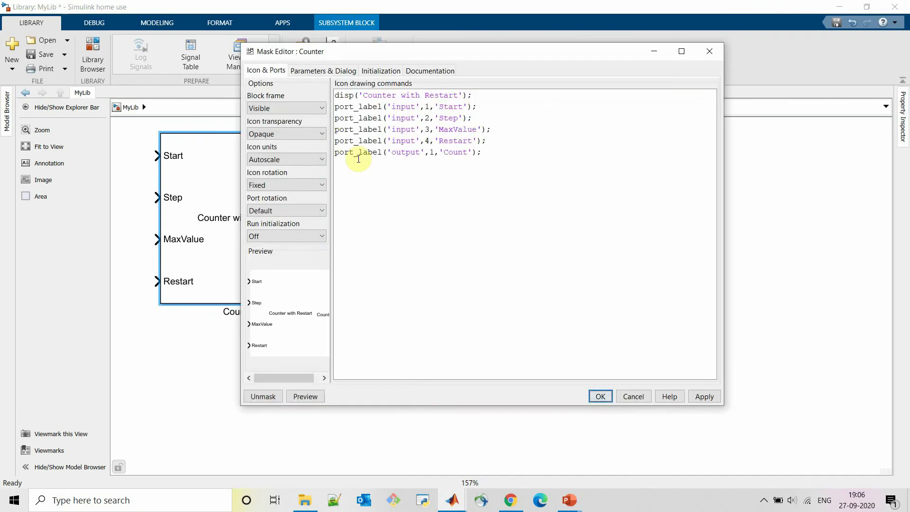
{"action": "left_click", "coordinate": [312, 72]}
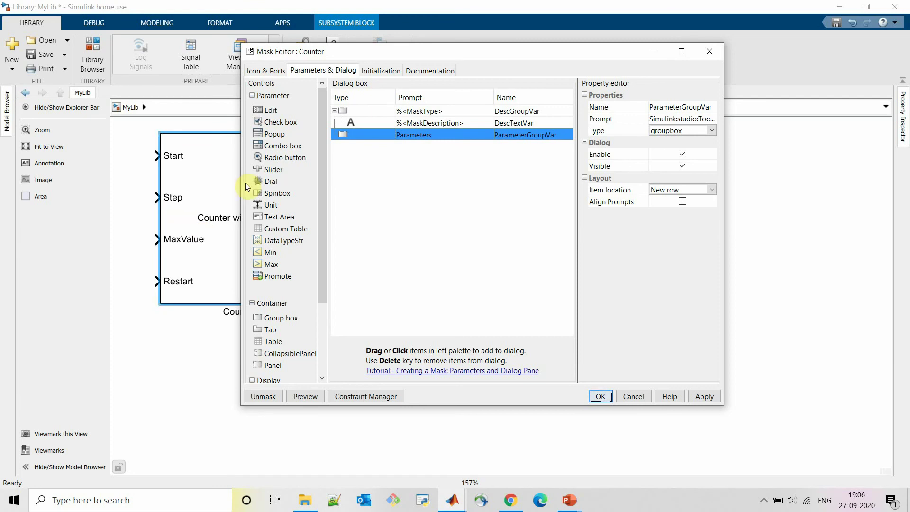
{"action": "left_click", "coordinate": [275, 181]}
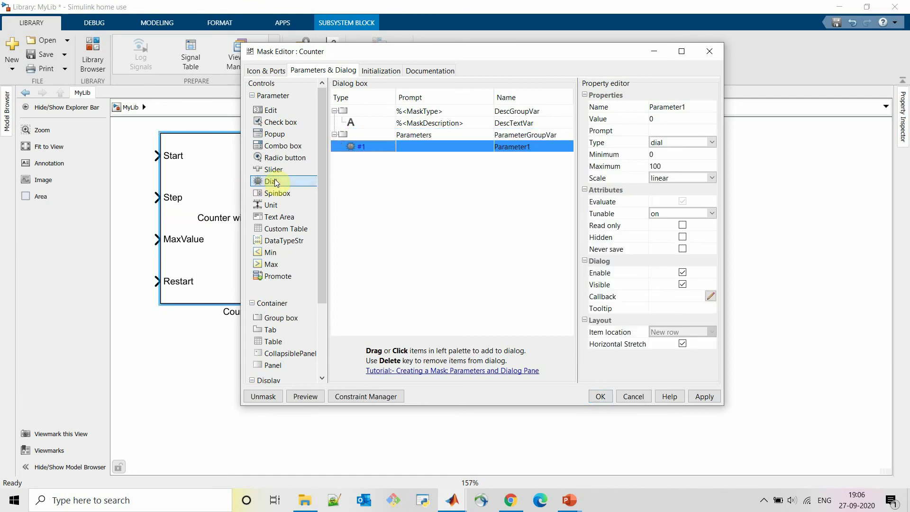
{"action": "left_click", "coordinate": [424, 143]}
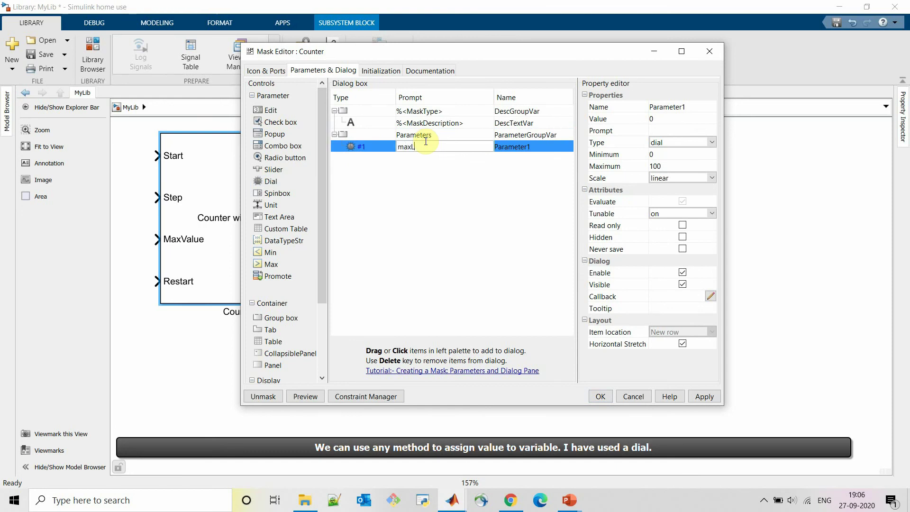
{"action": "left_click", "coordinate": [516, 148]}
{"action": "type", "text": "maxLimit"}
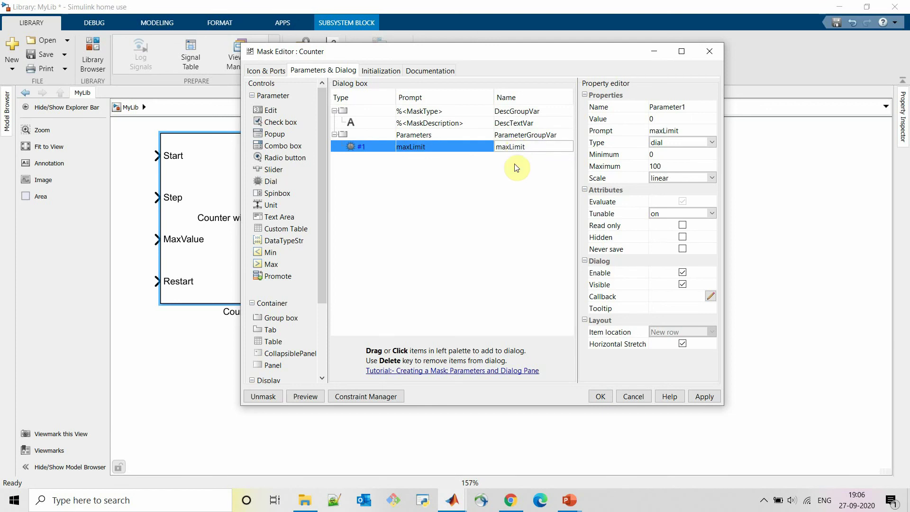
{"action": "left_click", "coordinate": [502, 241]}
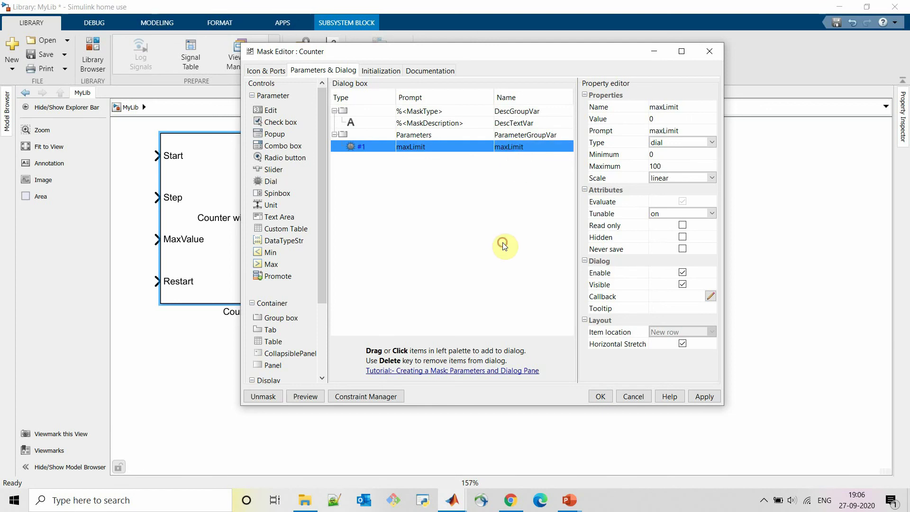
Enter maxValue = maxLimit; as the mask's initialization command
{"action": "left_click", "coordinate": [378, 74]}
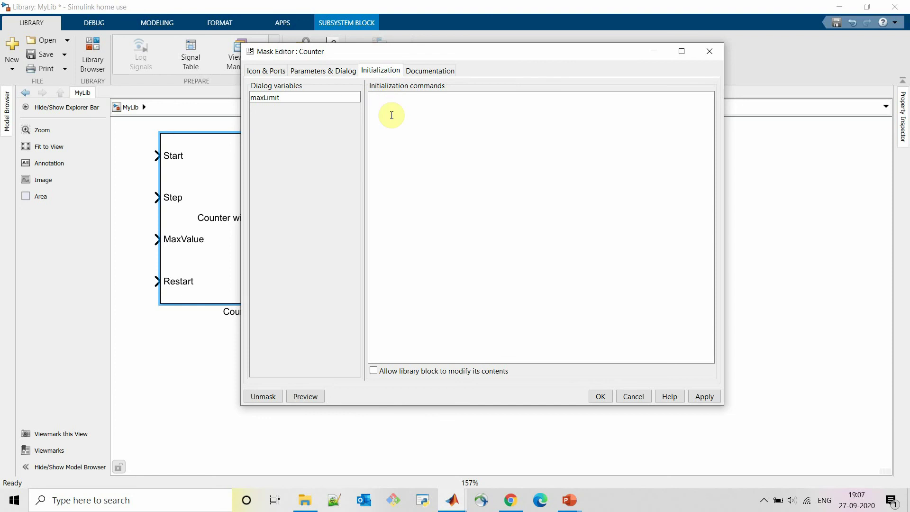
{"action": "type", "text": "maxValue"}
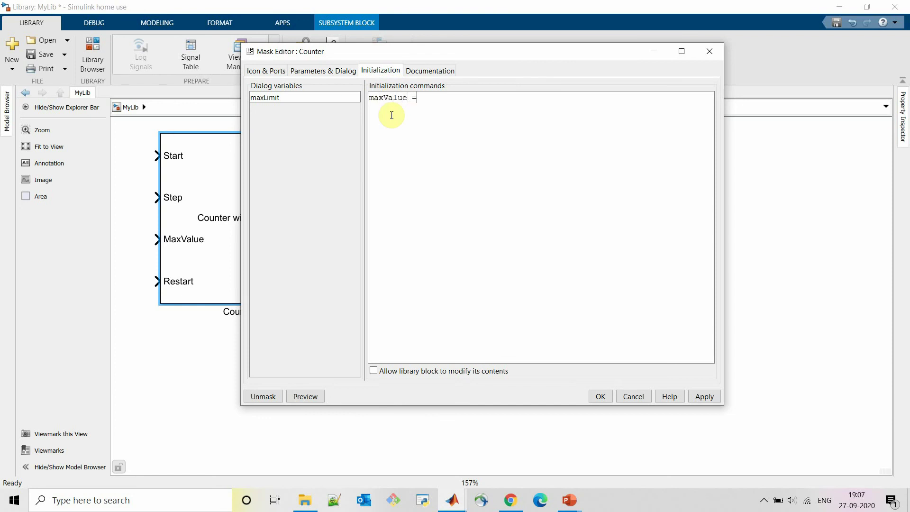
{"action": "type", "text": " = maxL"}
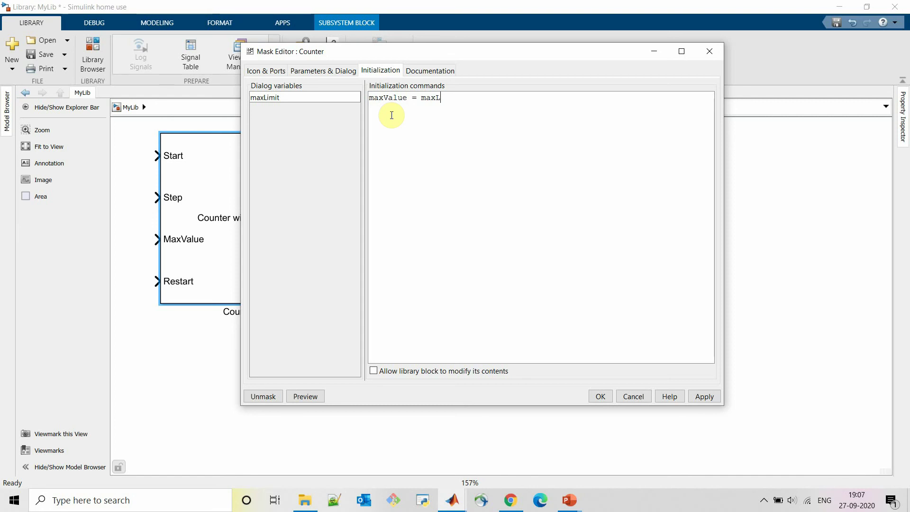
{"action": "type", "text": "imit;"}
Set the mask documentation type to MyLib and the description to "Simple Counnter With Restart", and apply and close the mask
{"action": "left_click", "coordinate": [438, 74]}
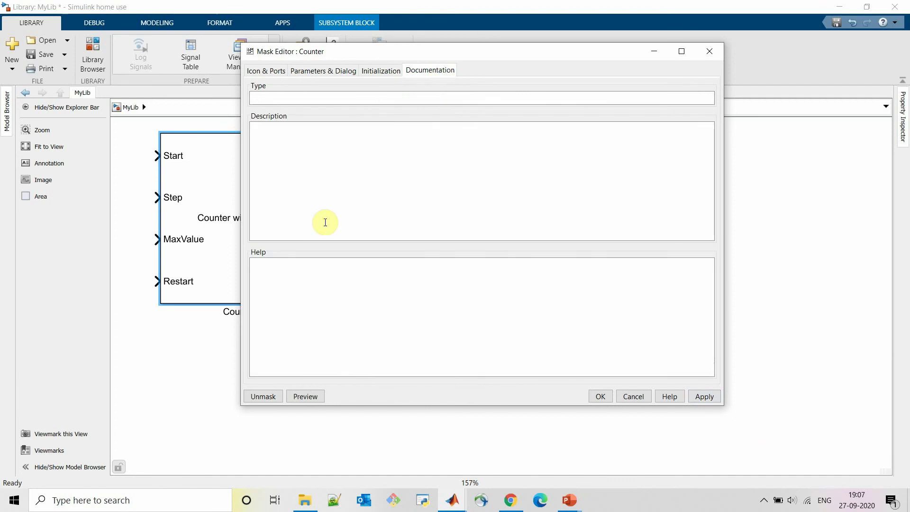
{"action": "type", "text": "MyLib"}
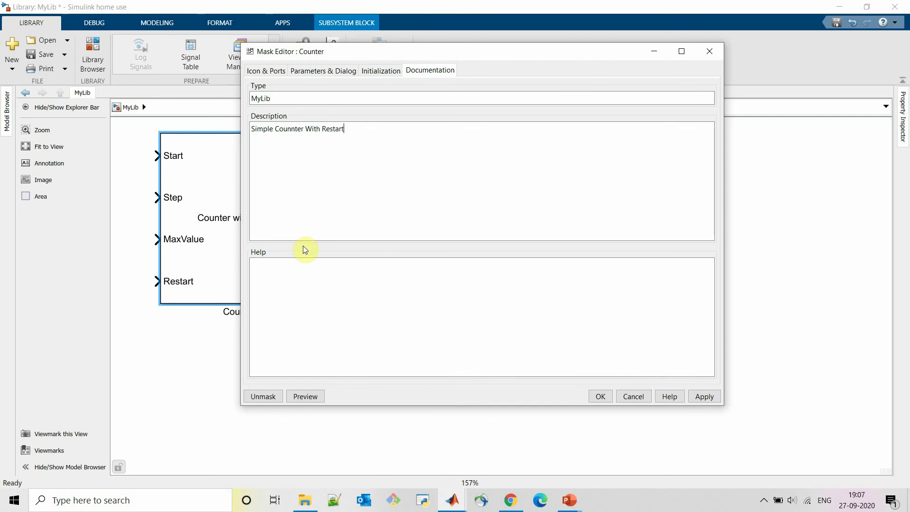
{"action": "left_click", "coordinate": [309, 318]}
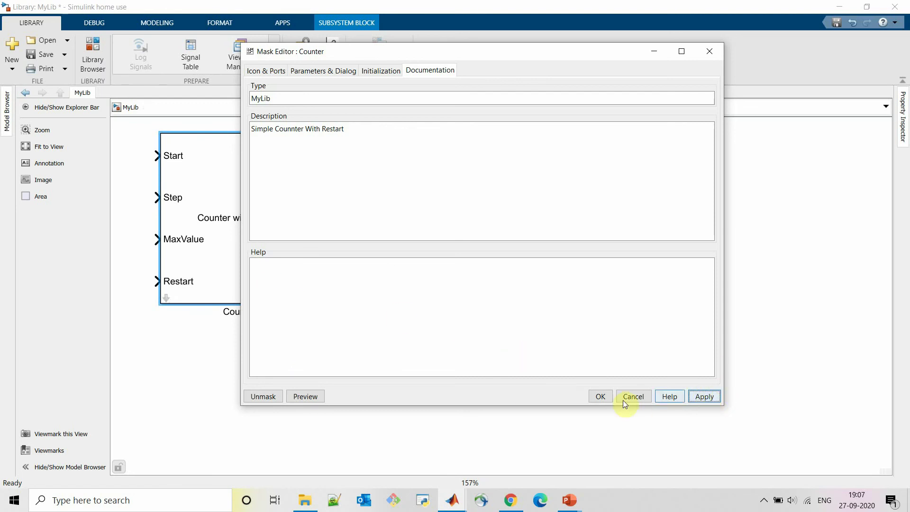
{"action": "left_click", "coordinate": [599, 395]}
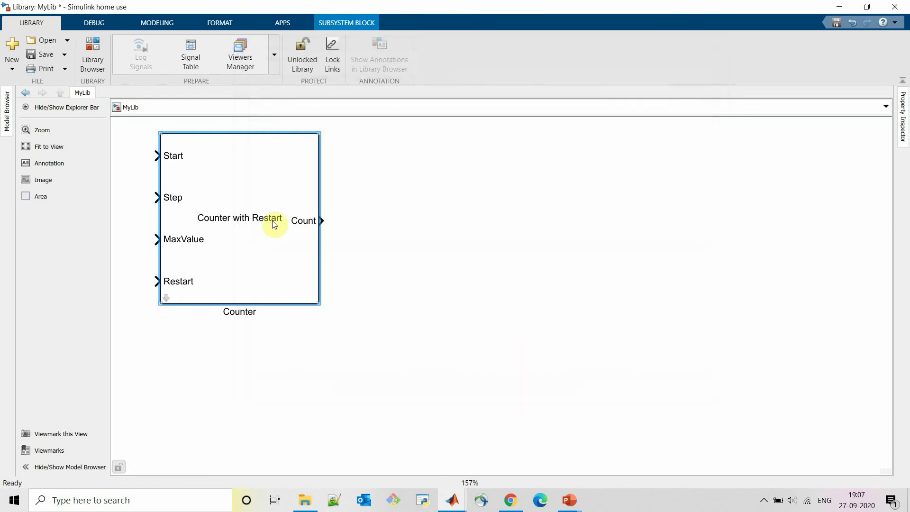
Turn the library Counter block's maxLimit dial to 100 and close its parameter dialog
{"action": "double_click", "coordinate": [264, 208]}
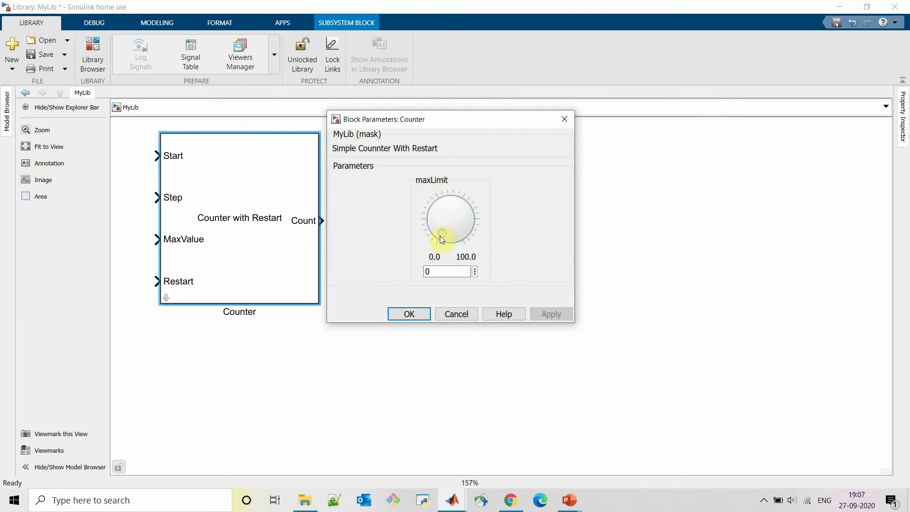
{"action": "left_click_drag", "start_coordinate": [440, 235], "coordinate": [471, 263]}
{"action": "left_click", "coordinate": [454, 312]}
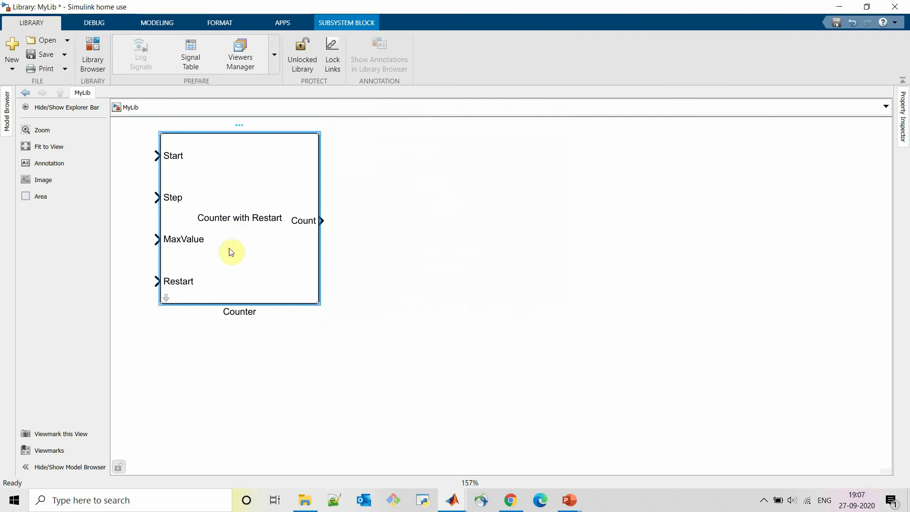
Look under the mask of the Counter block and delete its MaxValue inport
{"action": "left_click", "coordinate": [166, 297]}
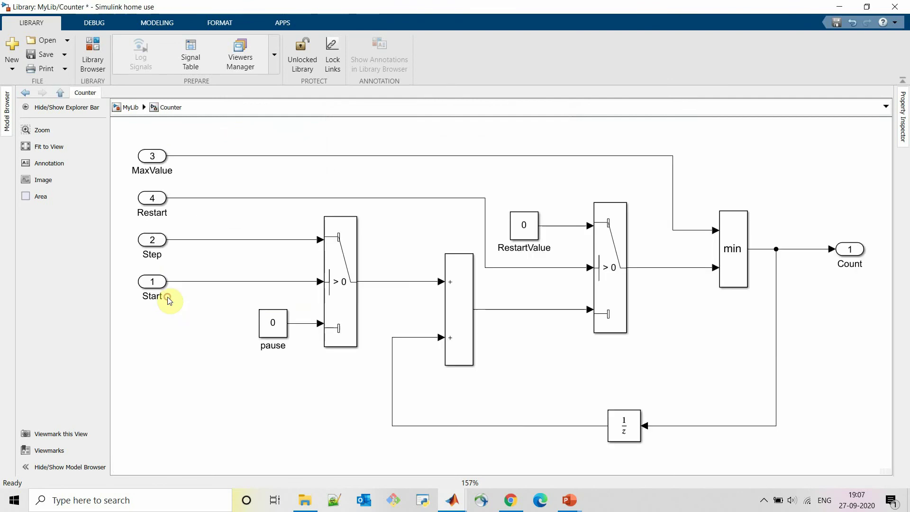
{"action": "left_click", "coordinate": [154, 157]}
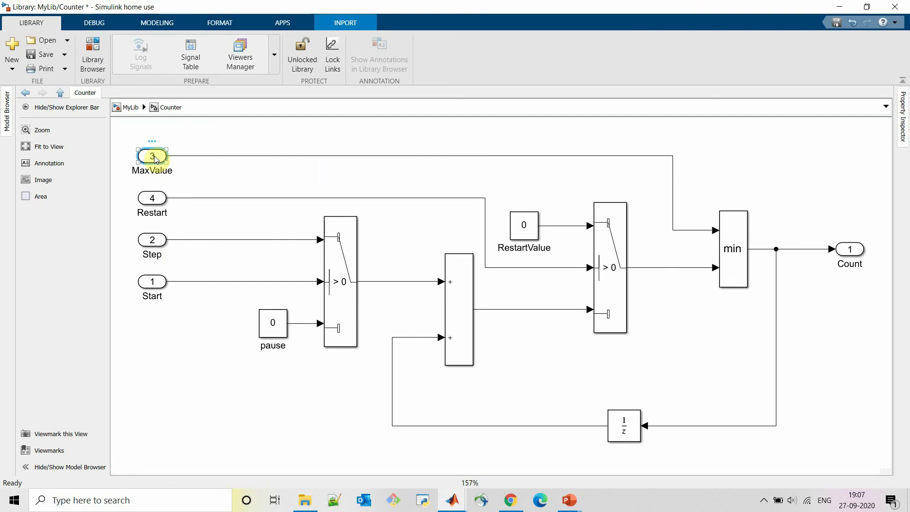
{"action": "key", "text": "Delete"}
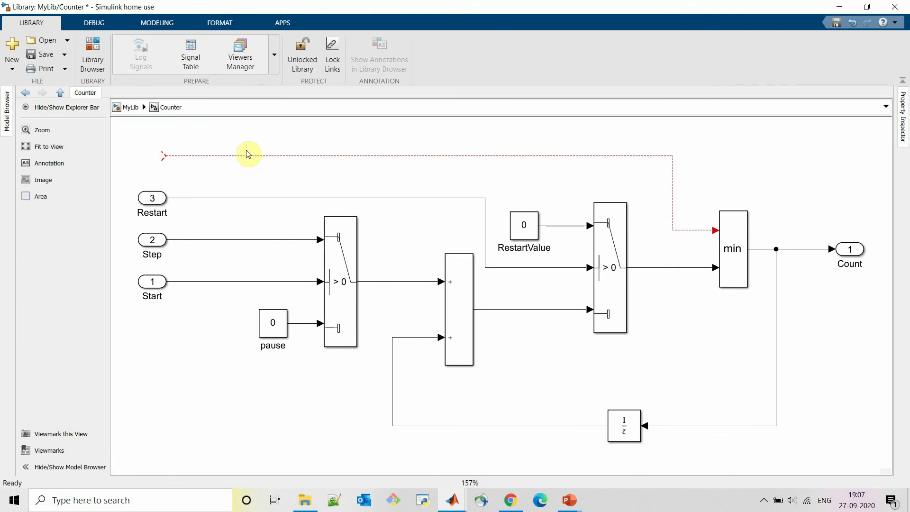
Duplicate the RestartValue constant, connect the copy to the dangling line feeding the min block, and place it directly beside that block
{"action": "left_click", "coordinate": [523, 229]}
{"action": "left_click_drag", "start_coordinate": [523, 228], "coordinate": [134, 160]}
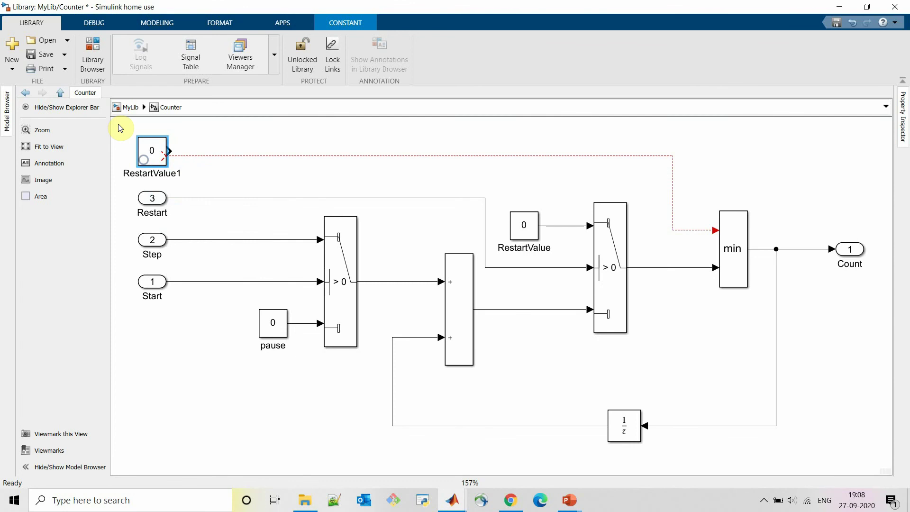
{"action": "key", "text": "Down"}
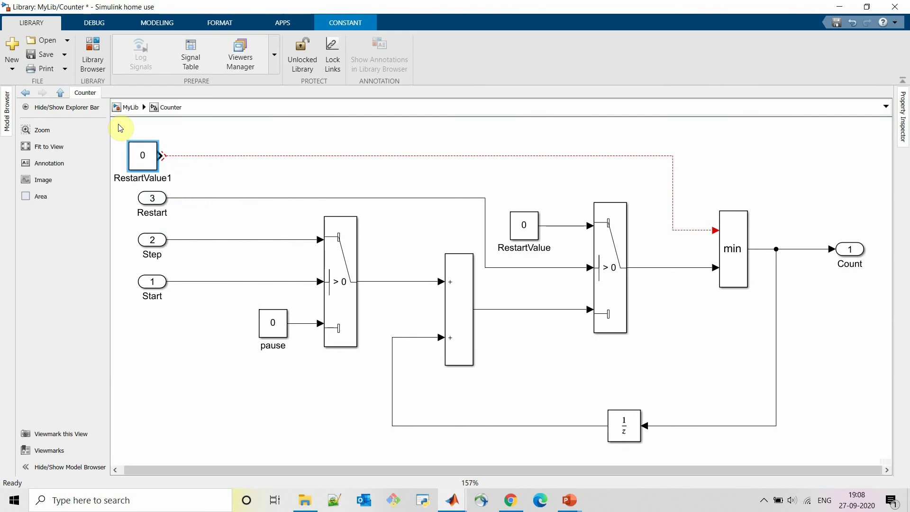
{"action": "key", "text": "Right"}
{"action": "key", "text": "Right"}
{"action": "key", "text": "Right"}
{"action": "key", "text": "Right"}
{"action": "key", "text": "Right"}
{"action": "key", "text": "Right"}
{"action": "key", "text": "Right"}
{"action": "key", "text": "Right"}
{"action": "key", "text": "Right"}
{"action": "key", "text": "Right"}
{"action": "key", "text": "Right"}
{"action": "key", "text": "Right"}
{"action": "key", "text": "Right"}
{"action": "key", "text": "Right"}
{"action": "key", "text": "Right"}
{"action": "key", "text": "Right"}
{"action": "key", "text": "Right"}
{"action": "key", "text": "Right"}
{"action": "key", "text": "Right"}
{"action": "key", "text": "Right"}
{"action": "key", "text": "Right"}
{"action": "key", "text": "Right"}
{"action": "key", "text": "Right"}
{"action": "key", "text": "Right"}
{"action": "key", "text": "Right"}
{"action": "key", "text": "Right"}
{"action": "key", "text": "Right"}
{"action": "key", "text": "Right"}
{"action": "key", "text": "Right"}
{"action": "key", "text": "Right"}
{"action": "key", "text": "Right"}
{"action": "key", "text": "Right"}
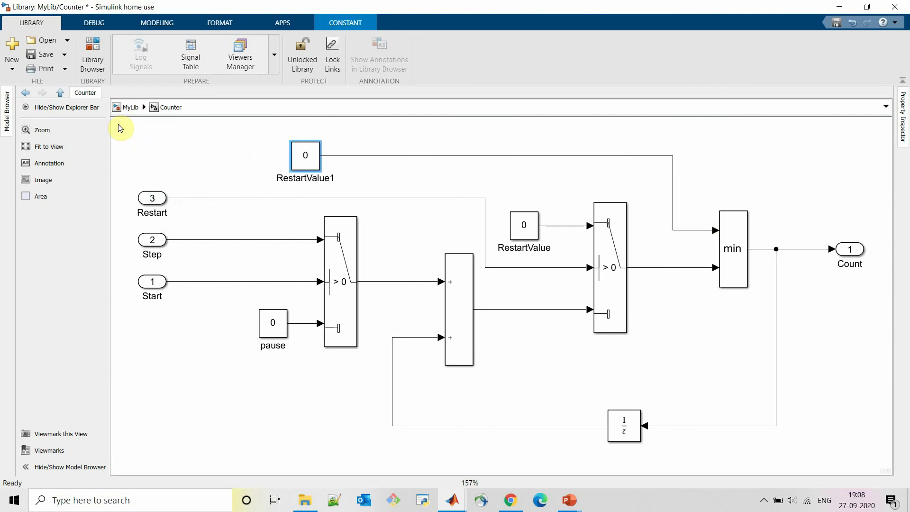
{"action": "left_click_drag", "start_coordinate": [307, 155], "coordinate": [676, 229]}
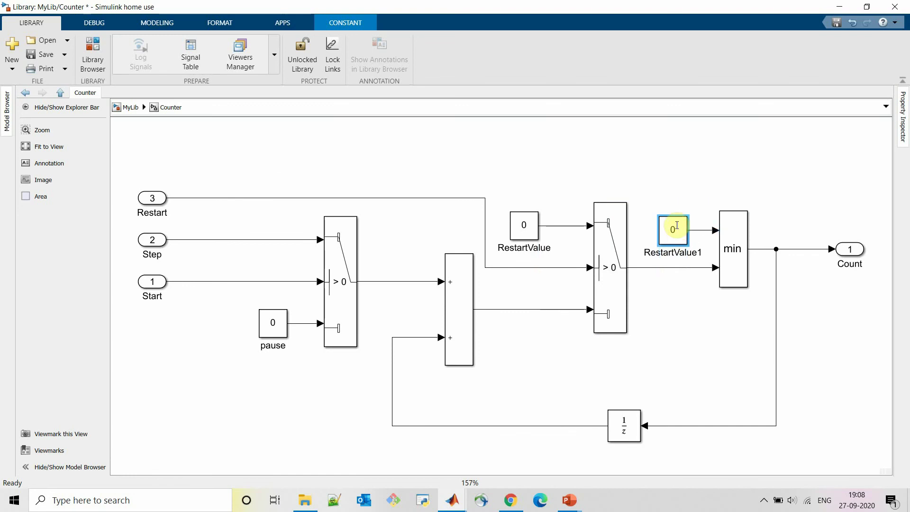
Set the constant value of the copied block feeding min to maxValue, and apply and close its parameters
{"action": "double_click", "coordinate": [677, 228]}
{"action": "type", "text": "ma"}
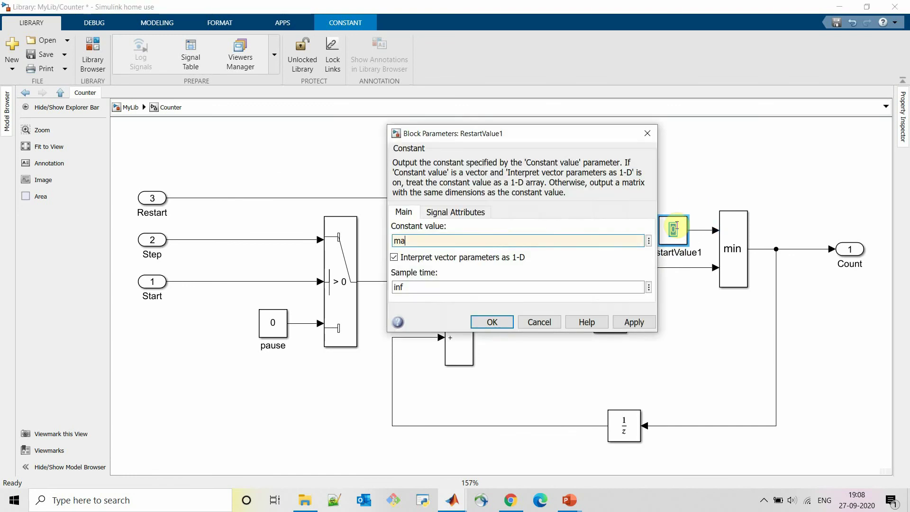
{"action": "type", "text": "xValue"}
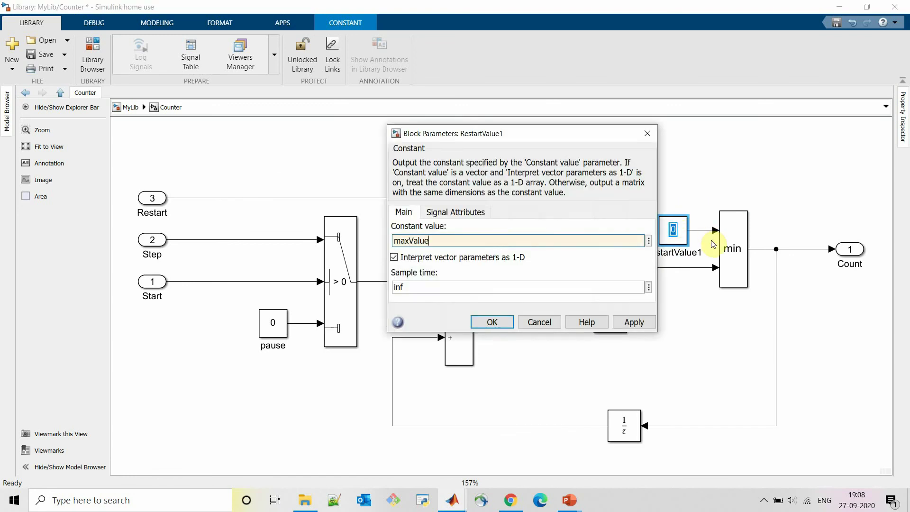
{"action": "left_click", "coordinate": [640, 323]}
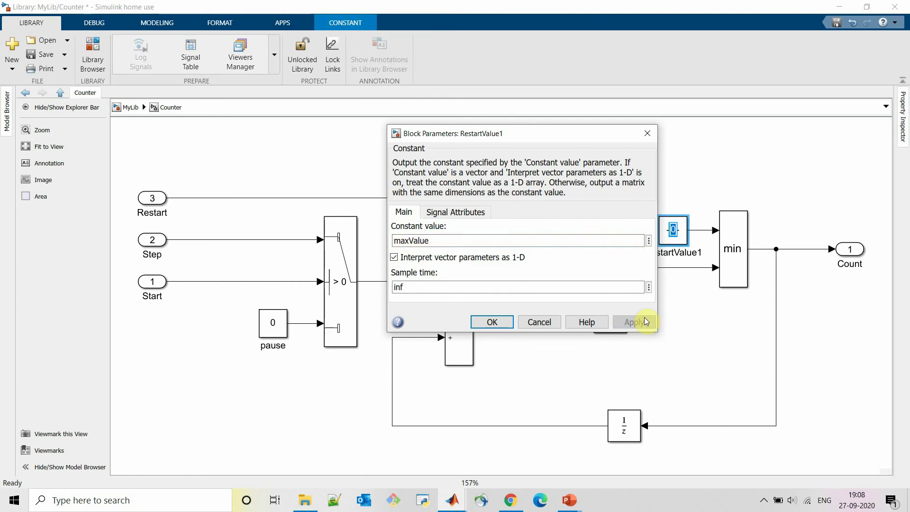
{"action": "left_click", "coordinate": [491, 321]}
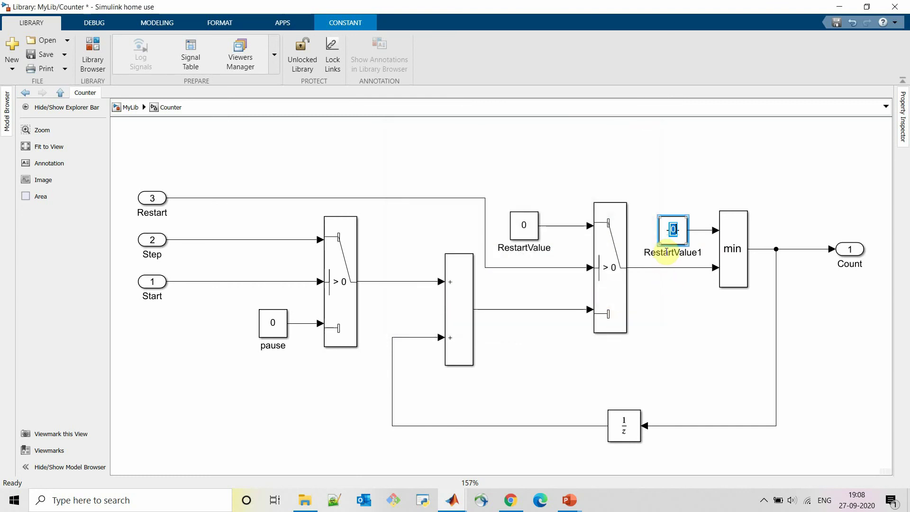
Rename the copied constant block maxVal and widen it enough to display its value
{"action": "double_click", "coordinate": [665, 252]}
{"action": "type", "text": "ma"}
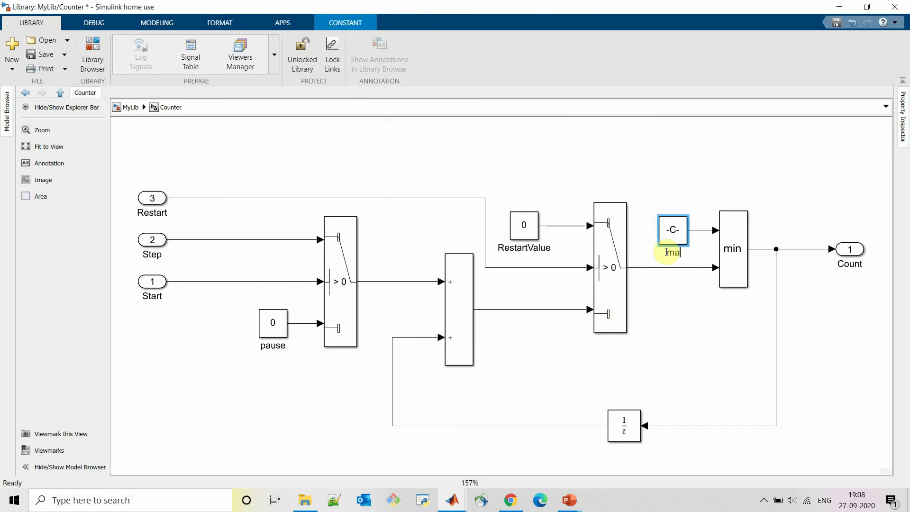
{"action": "type", "text": "xVal"}
{"action": "left_click_drag", "start_coordinate": [688, 244], "coordinate": [696, 244]}
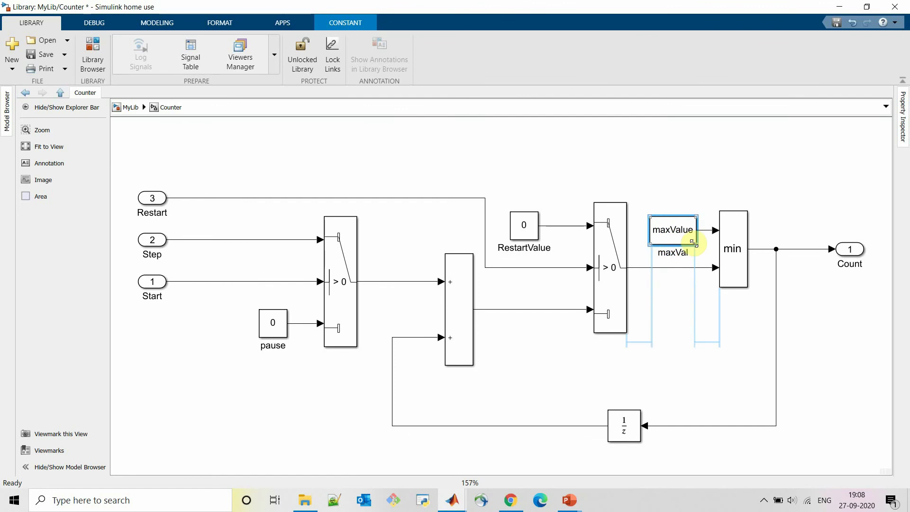
{"action": "left_click", "coordinate": [689, 345]}
Return to the top level of MyLib and widen the Counter block
{"action": "left_click", "coordinate": [679, 228]}
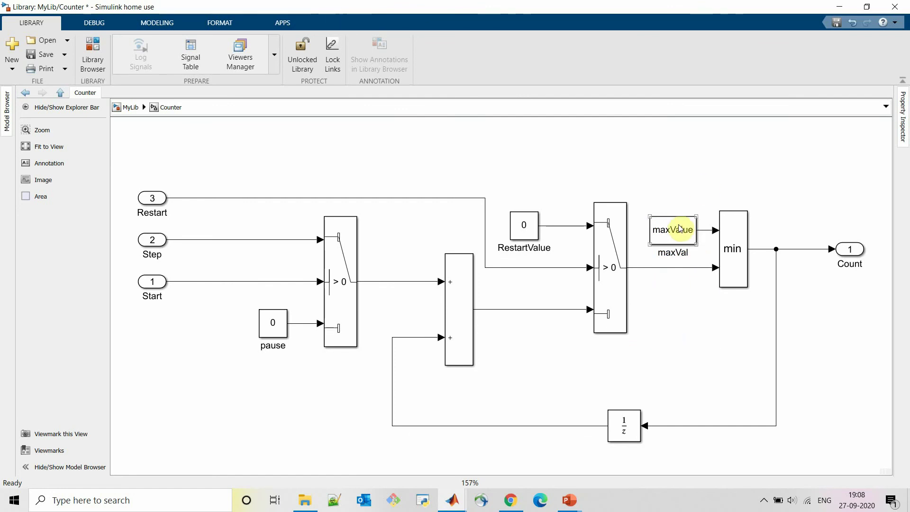
{"action": "key", "text": "Escape"}
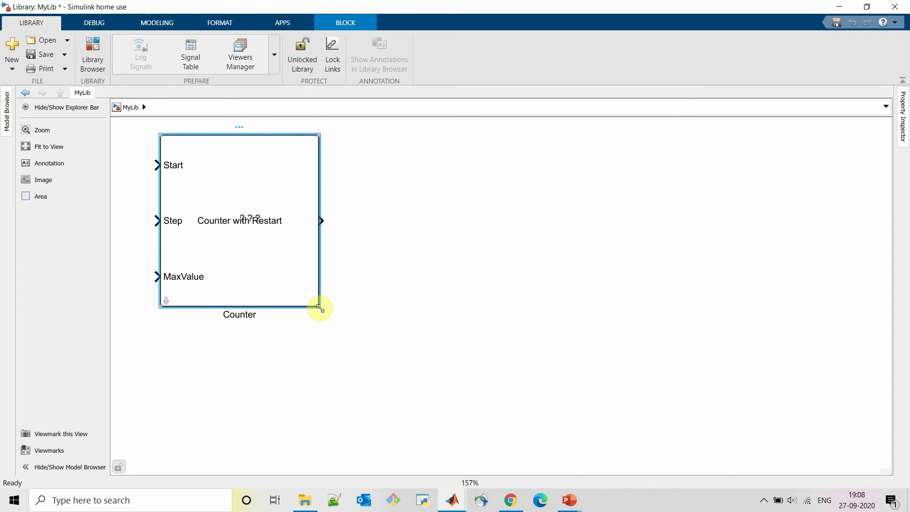
{"action": "left_click_drag", "start_coordinate": [319, 307], "coordinate": [379, 305]}
Open the Counter block's mask for editing and remove the MaxValue port label from the icon drawing commands
{"action": "right_click", "coordinate": [257, 269]}
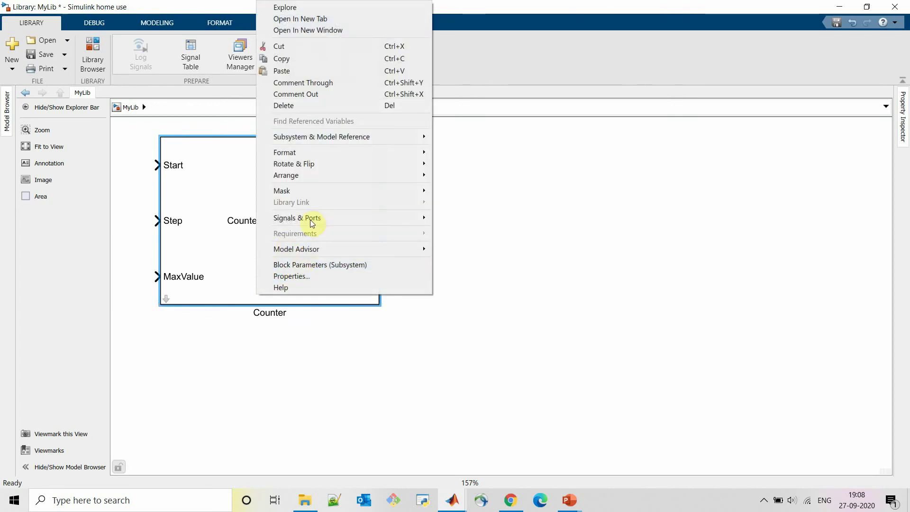
{"action": "left_click", "coordinate": [319, 190]}
{"action": "left_click", "coordinate": [468, 193]}
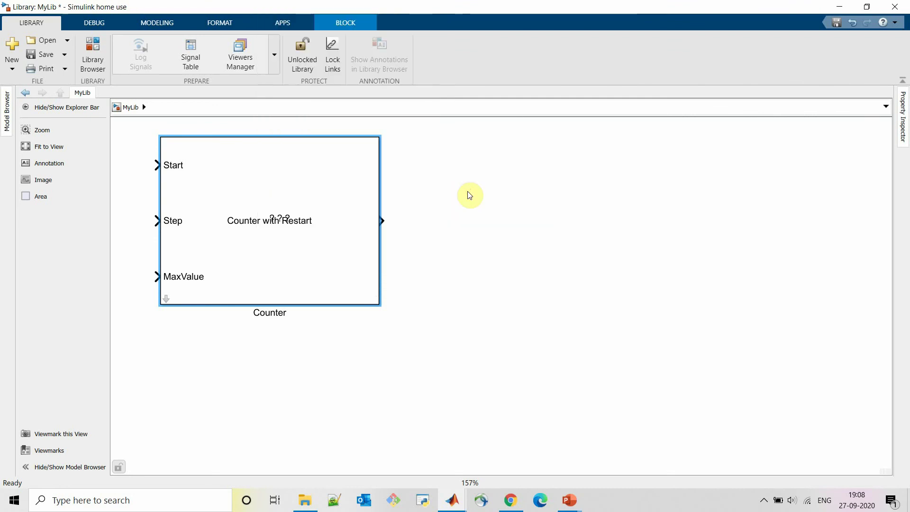
{"action": "left_click_drag", "start_coordinate": [492, 129], "coordinate": [319, 128]}
{"action": "key", "text": "BackSpace"}
{"action": "key", "text": "BackSpace"}
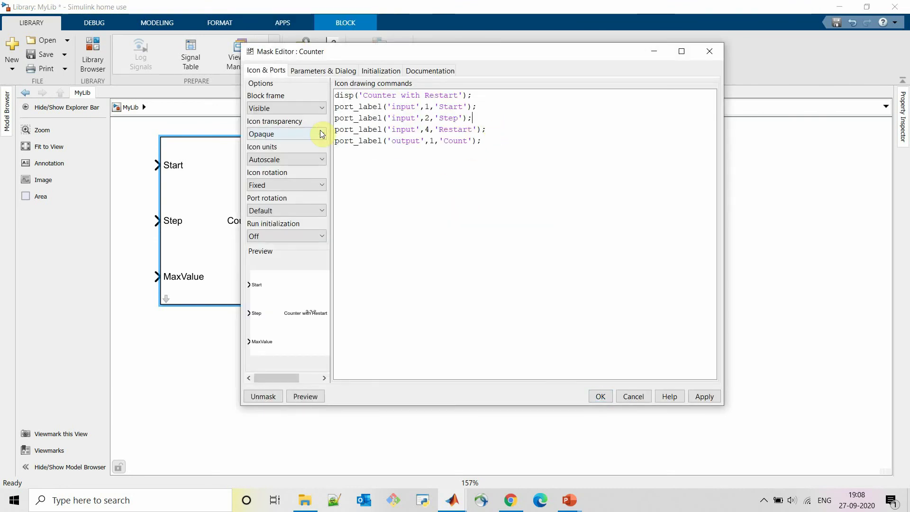
Change the Restart port label's input number to 3, and apply and close the mask
{"action": "double_click", "coordinate": [428, 129]}
{"action": "type", "text": "3"}
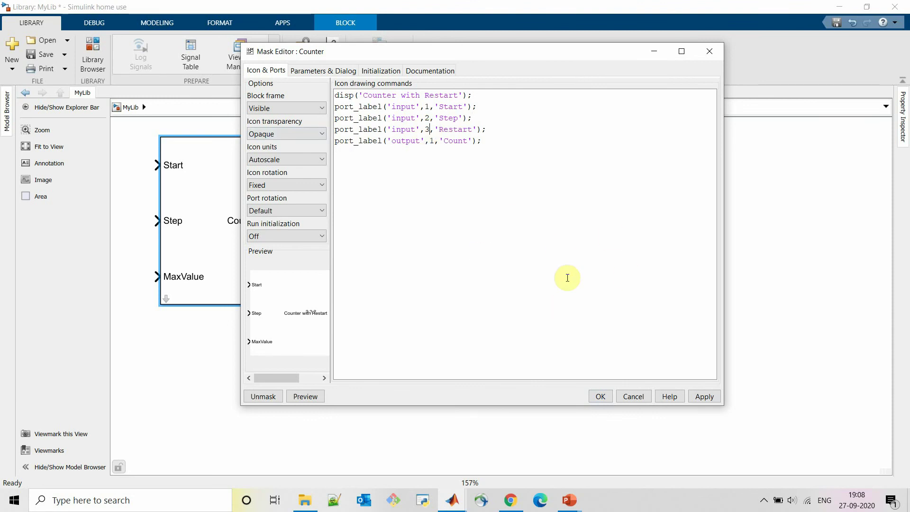
{"action": "left_click", "coordinate": [704, 396]}
{"action": "left_click", "coordinate": [599, 397]}
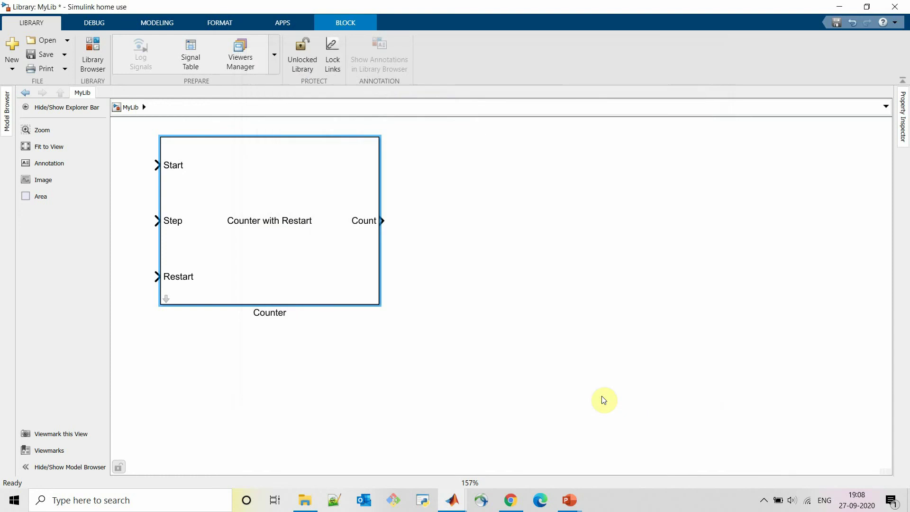
Check the library Counter block's mask parameters and close the dialog
{"action": "double_click", "coordinate": [295, 242]}
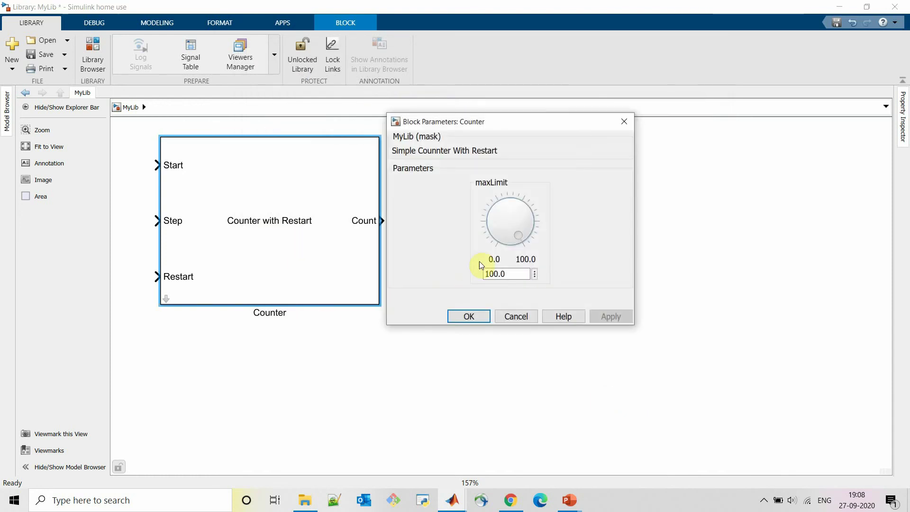
{"action": "left_click", "coordinate": [469, 315]}
Switch to the Counter test model and delete its outdated Counter block
{"action": "mouse_move", "coordinate": [456, 501]}
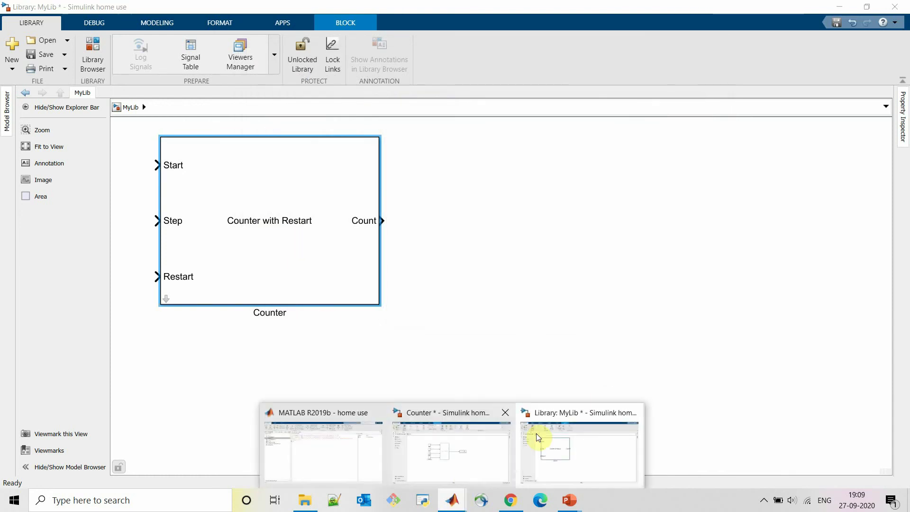
{"action": "left_click", "coordinate": [451, 457]}
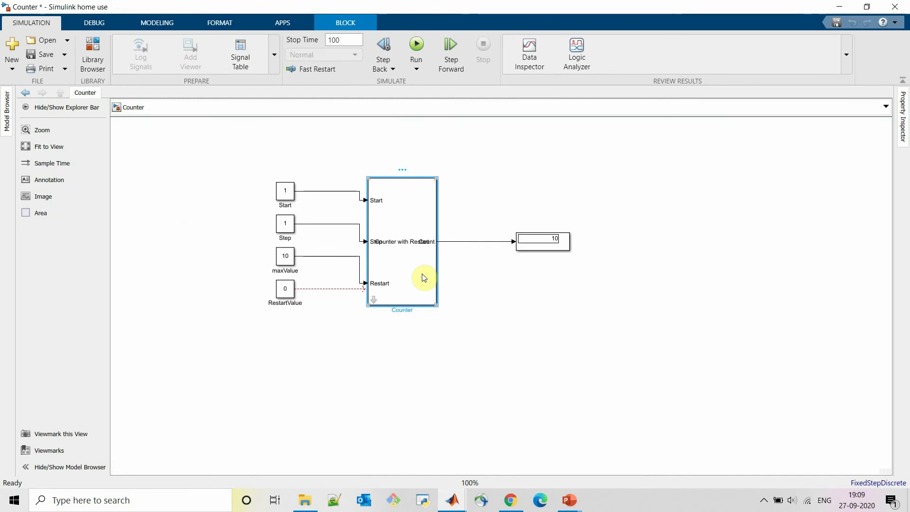
{"action": "key", "text": "Delete"}
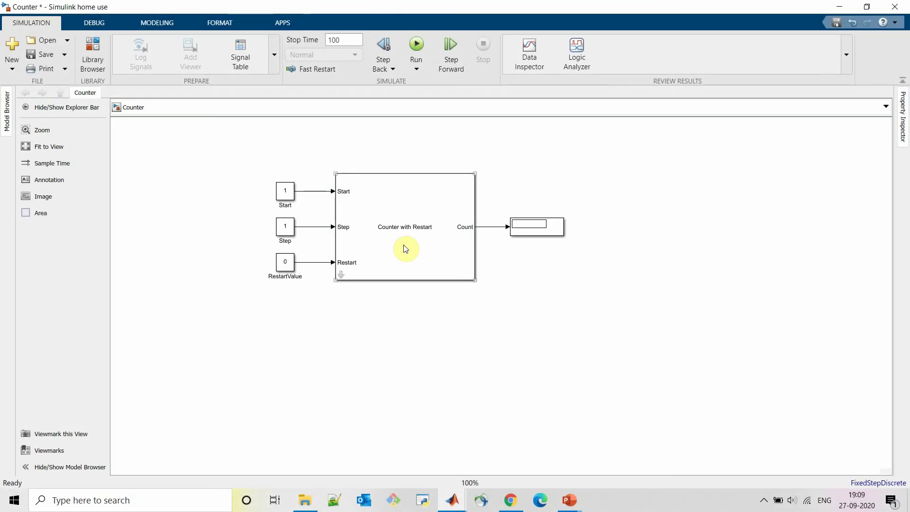
Set the test model's Counter block maxLimit dial to 40 and run the simulation
{"action": "double_click", "coordinate": [405, 248]}
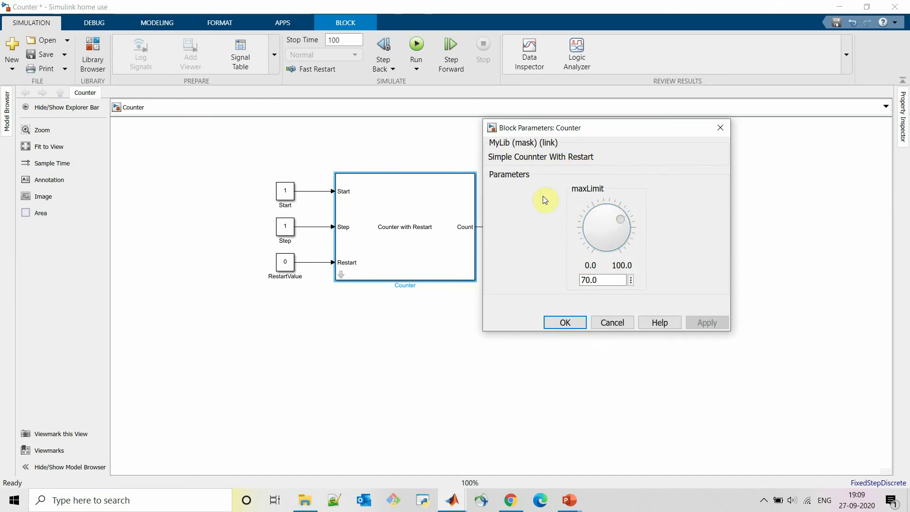
{"action": "left_click", "coordinate": [599, 214]}
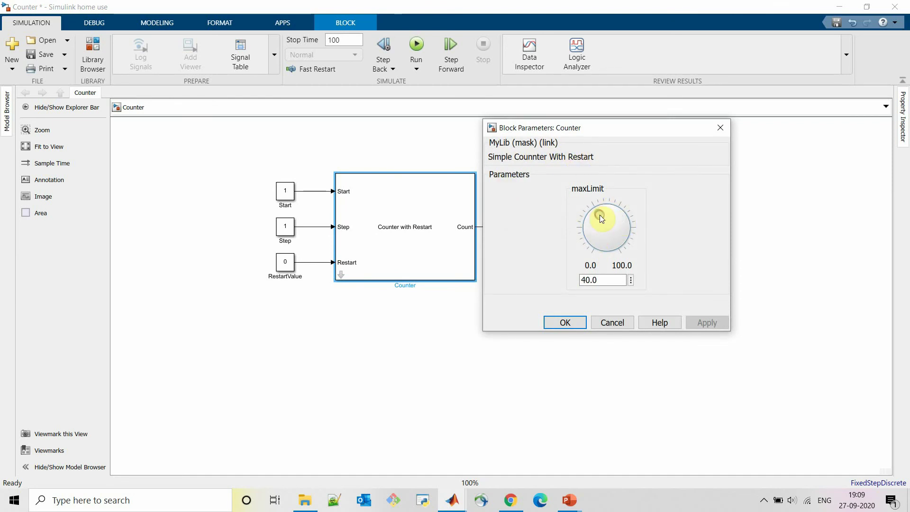
{"action": "left_click", "coordinate": [565, 323]}
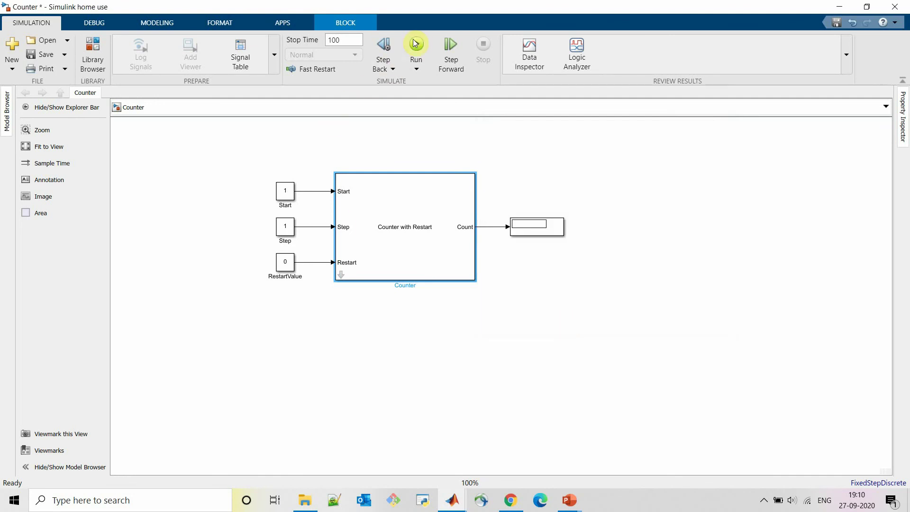
{"action": "left_click", "coordinate": [418, 44]}
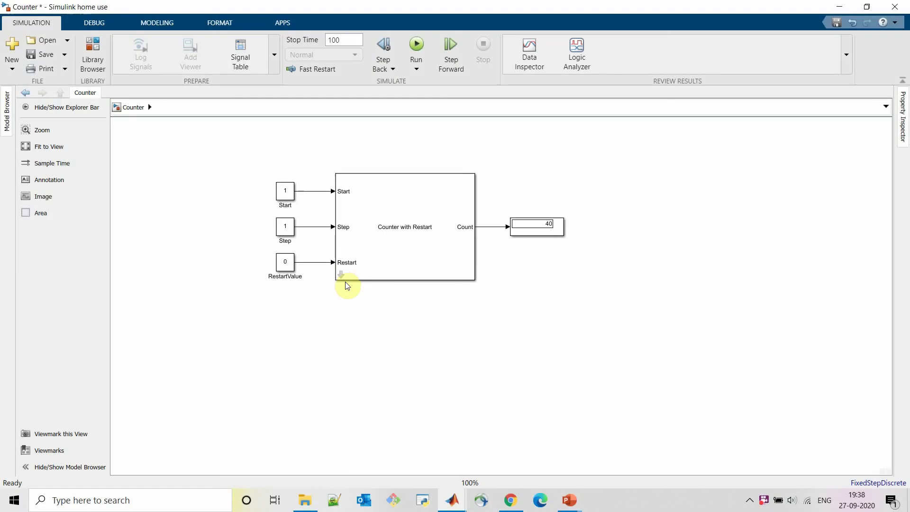
Inspect the contents of the linked Counter block under its mask and return to the model's top level
{"action": "double_click", "coordinate": [341, 278]}
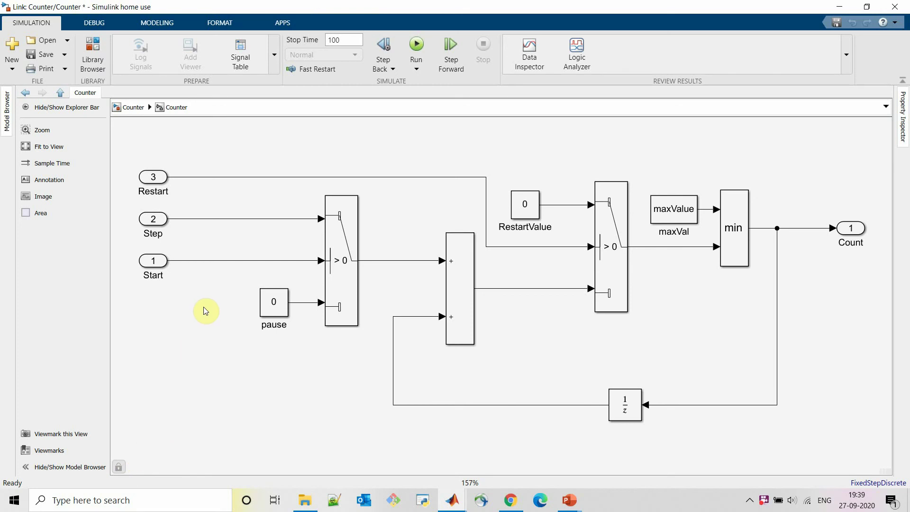
{"action": "key", "text": "Escape"}
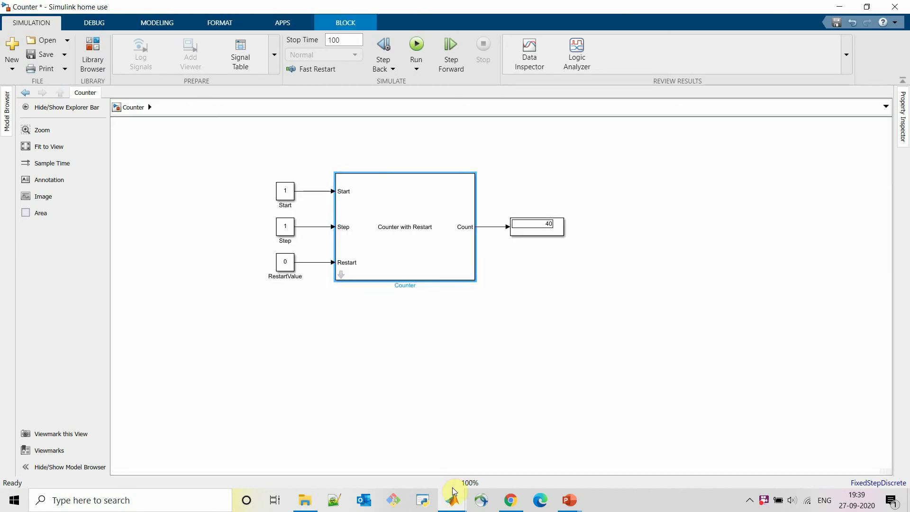
Switch to the MyLib library and lock the links to its blocks
{"action": "mouse_move", "coordinate": [454, 505]}
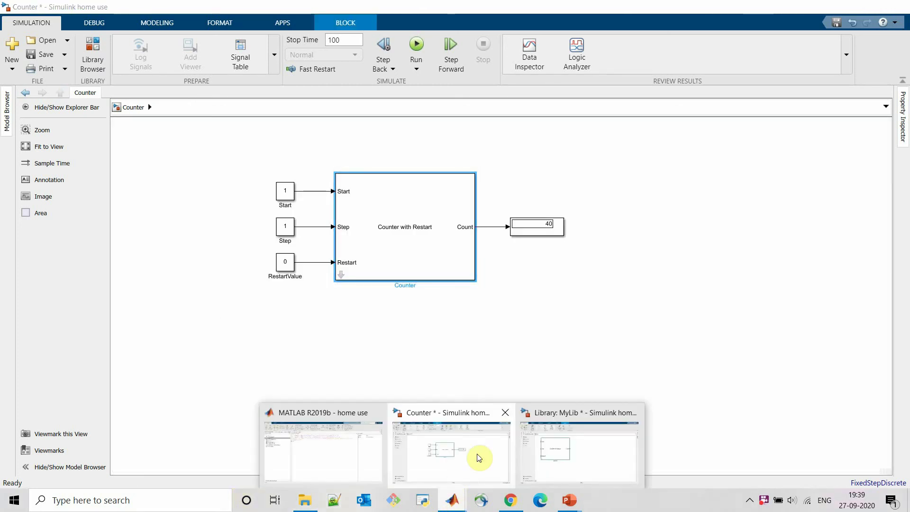
{"action": "left_click", "coordinate": [586, 446]}
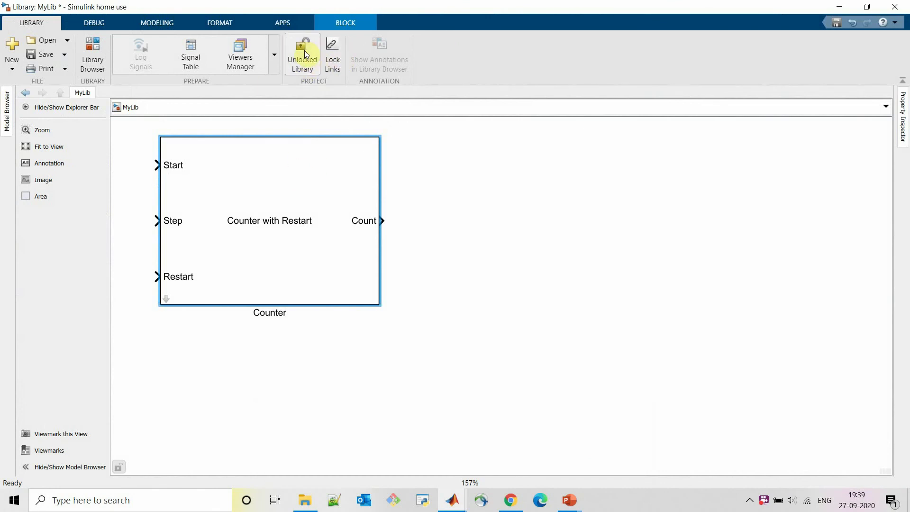
{"action": "left_click", "coordinate": [331, 51]}
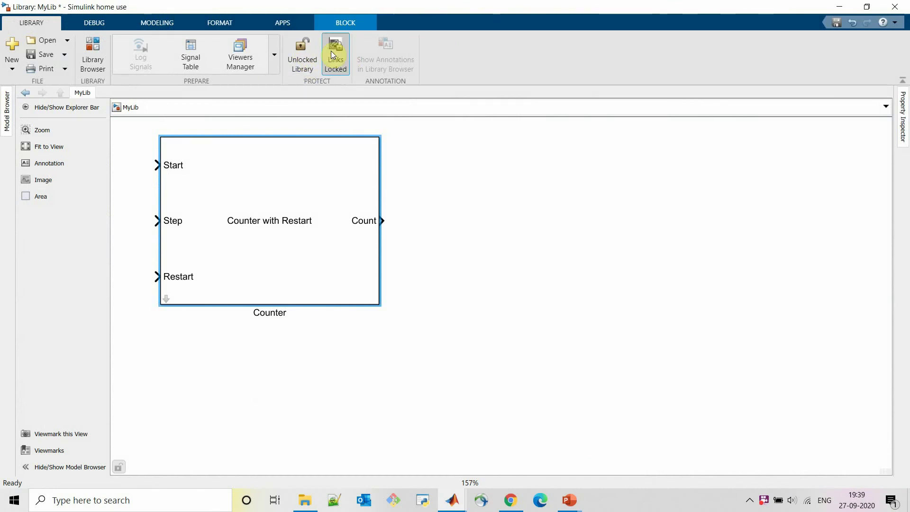
Lock the MyLib library against editing, clear the block selection and save the library
{"action": "left_click", "coordinate": [304, 55]}
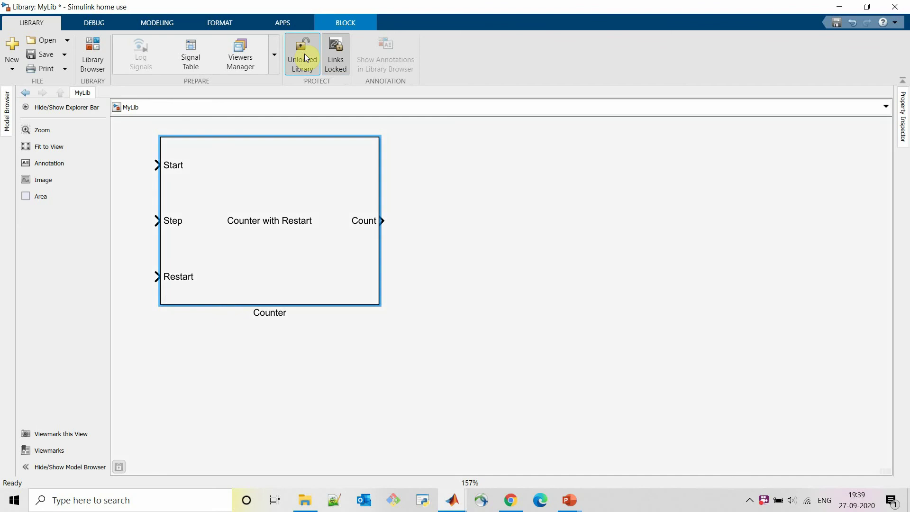
{"action": "left_click", "coordinate": [442, 234]}
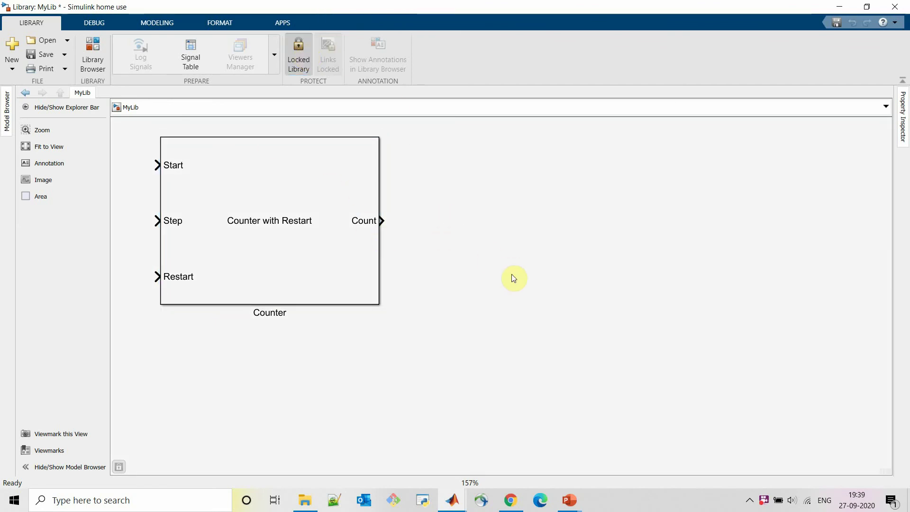
{"action": "key", "text": "ctrl+s"}
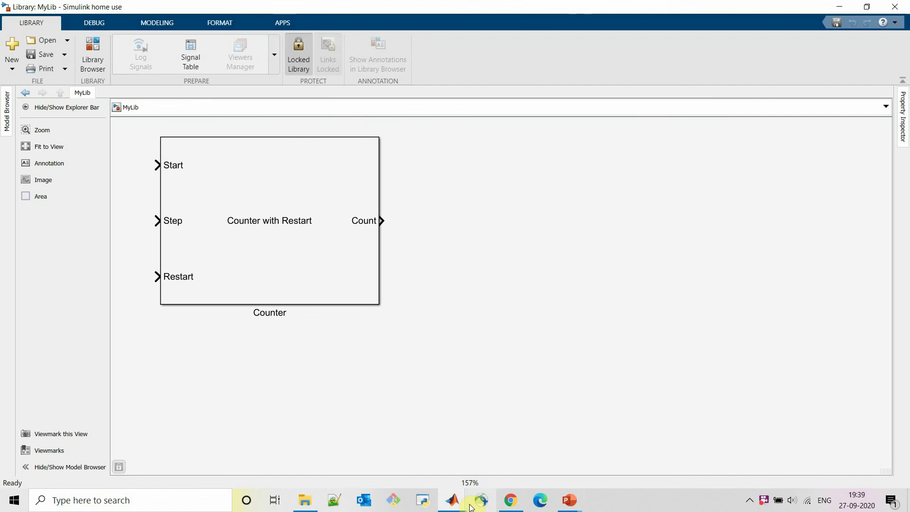
In the Counter test model, look under the Counter block's mask, try to move the Start inport downward, and return to the top level
{"action": "mouse_move", "coordinate": [453, 499]}
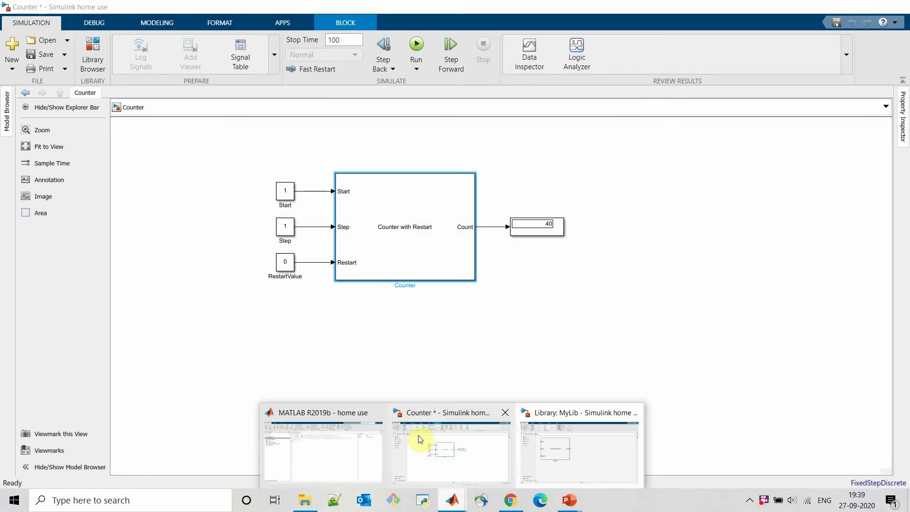
{"action": "left_click", "coordinate": [419, 438]}
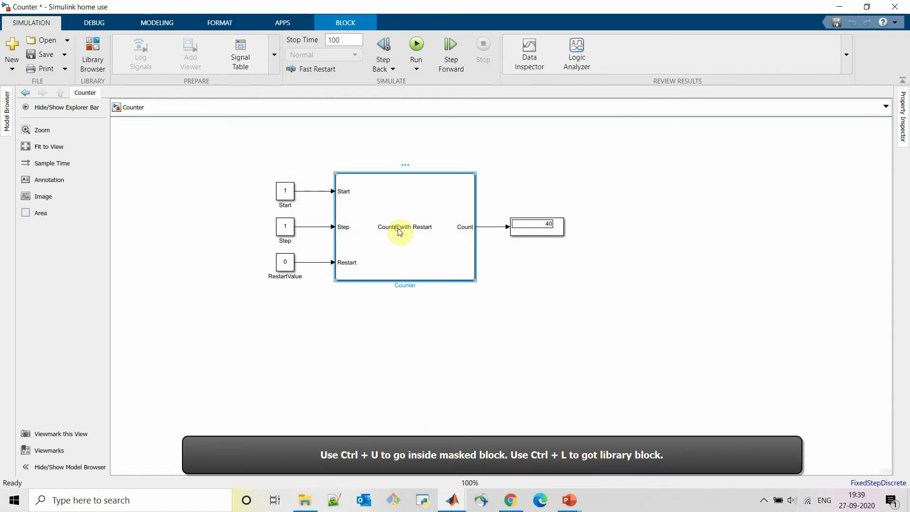
{"action": "key", "text": "ctrl+u"}
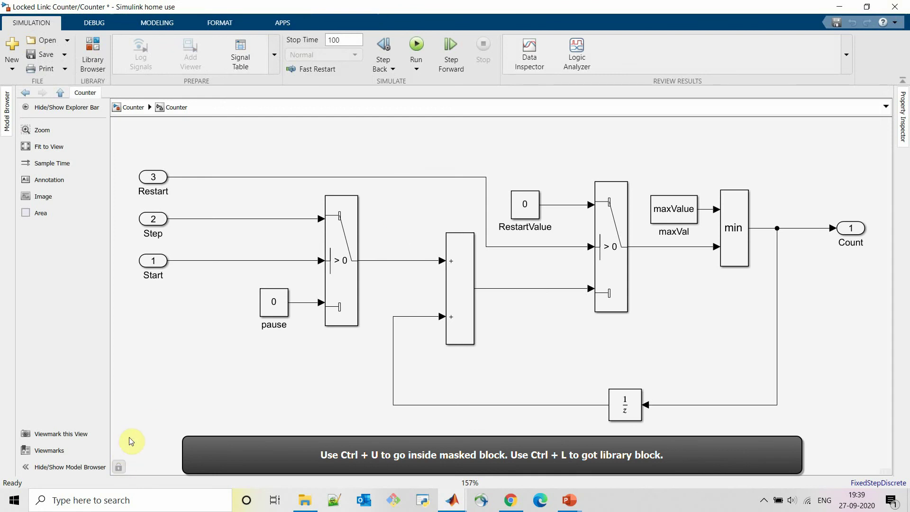
{"action": "left_click_drag", "start_coordinate": [153, 261], "coordinate": [157, 292]}
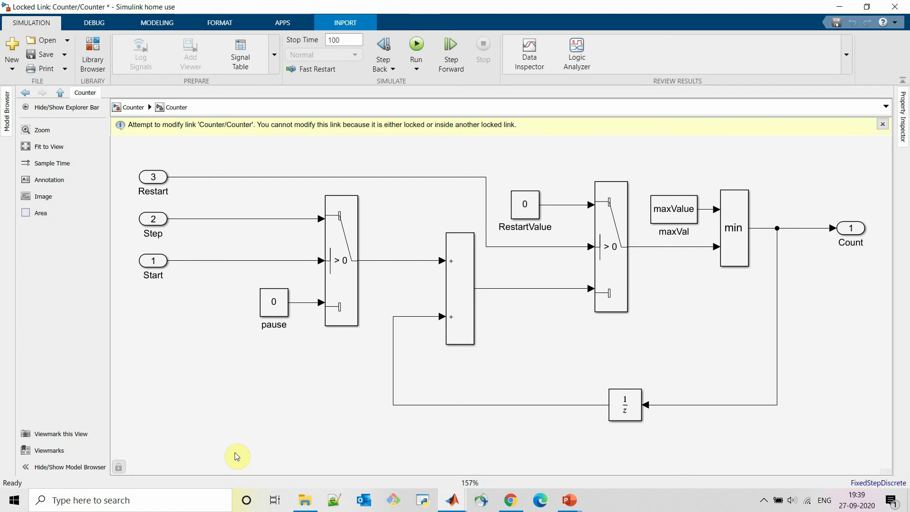
{"action": "key", "text": "Escape"}
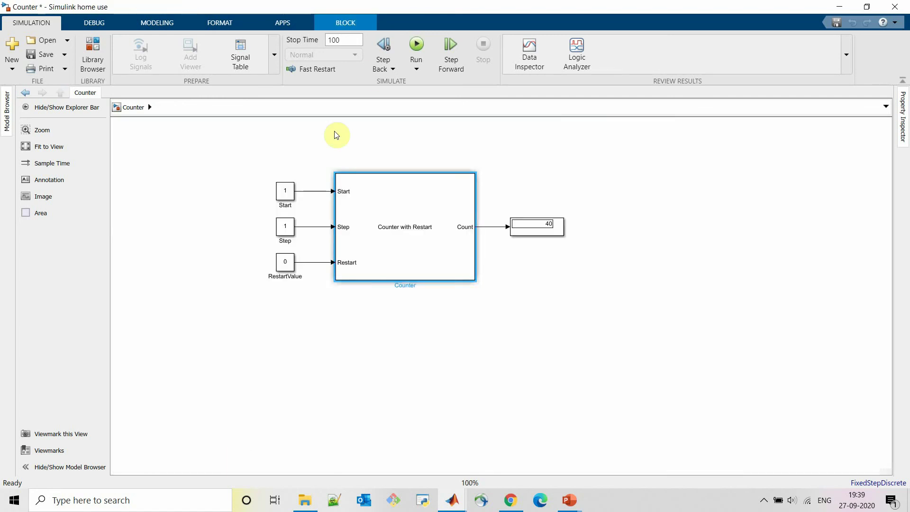
Set the test model's Counter block maxLimit dial to about 84 and run the simulation
{"action": "double_click", "coordinate": [368, 238]}
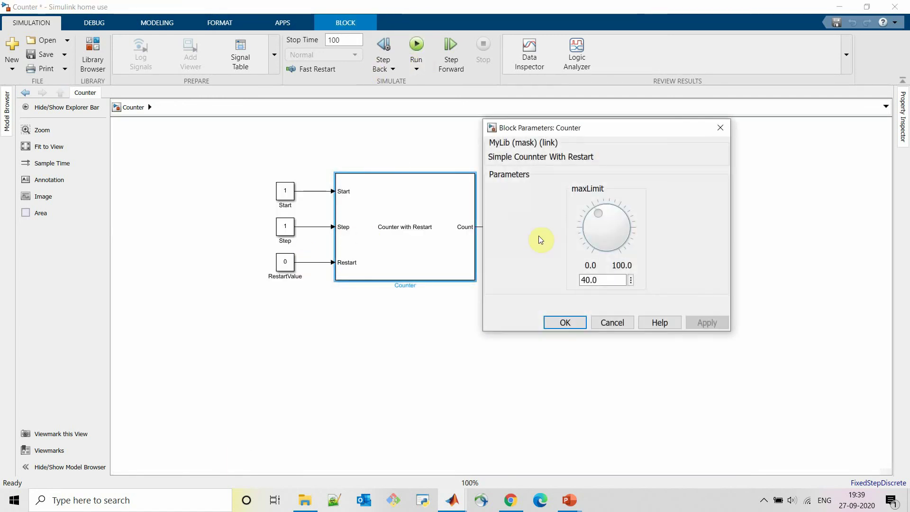
{"action": "left_click", "coordinate": [626, 233]}
{"action": "left_click", "coordinate": [564, 321]}
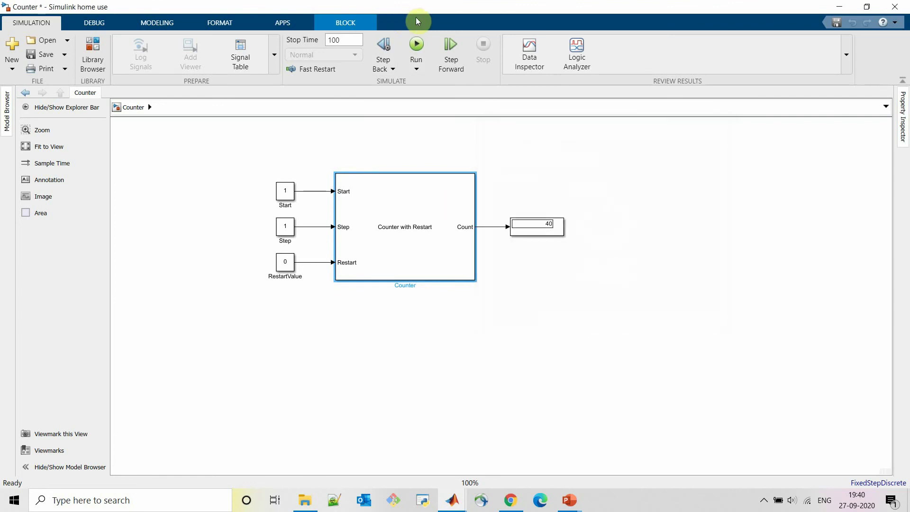
{"action": "left_click", "coordinate": [416, 45]}
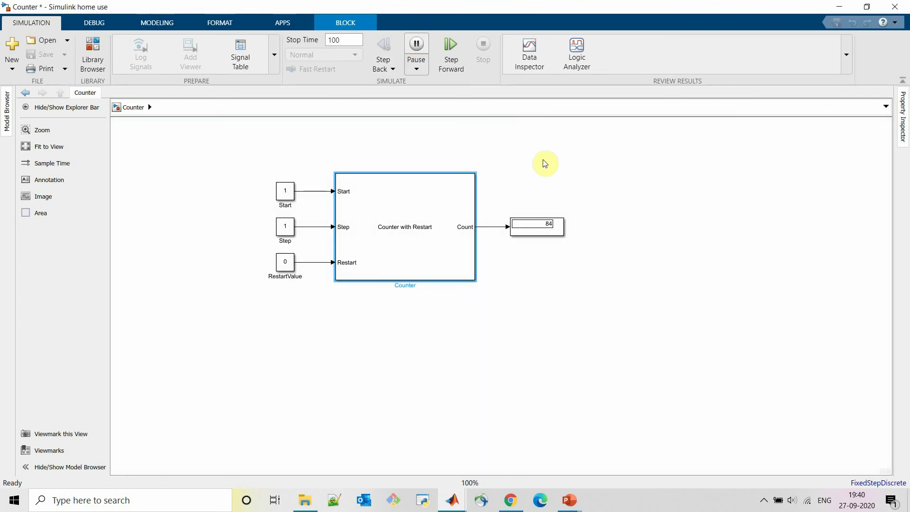